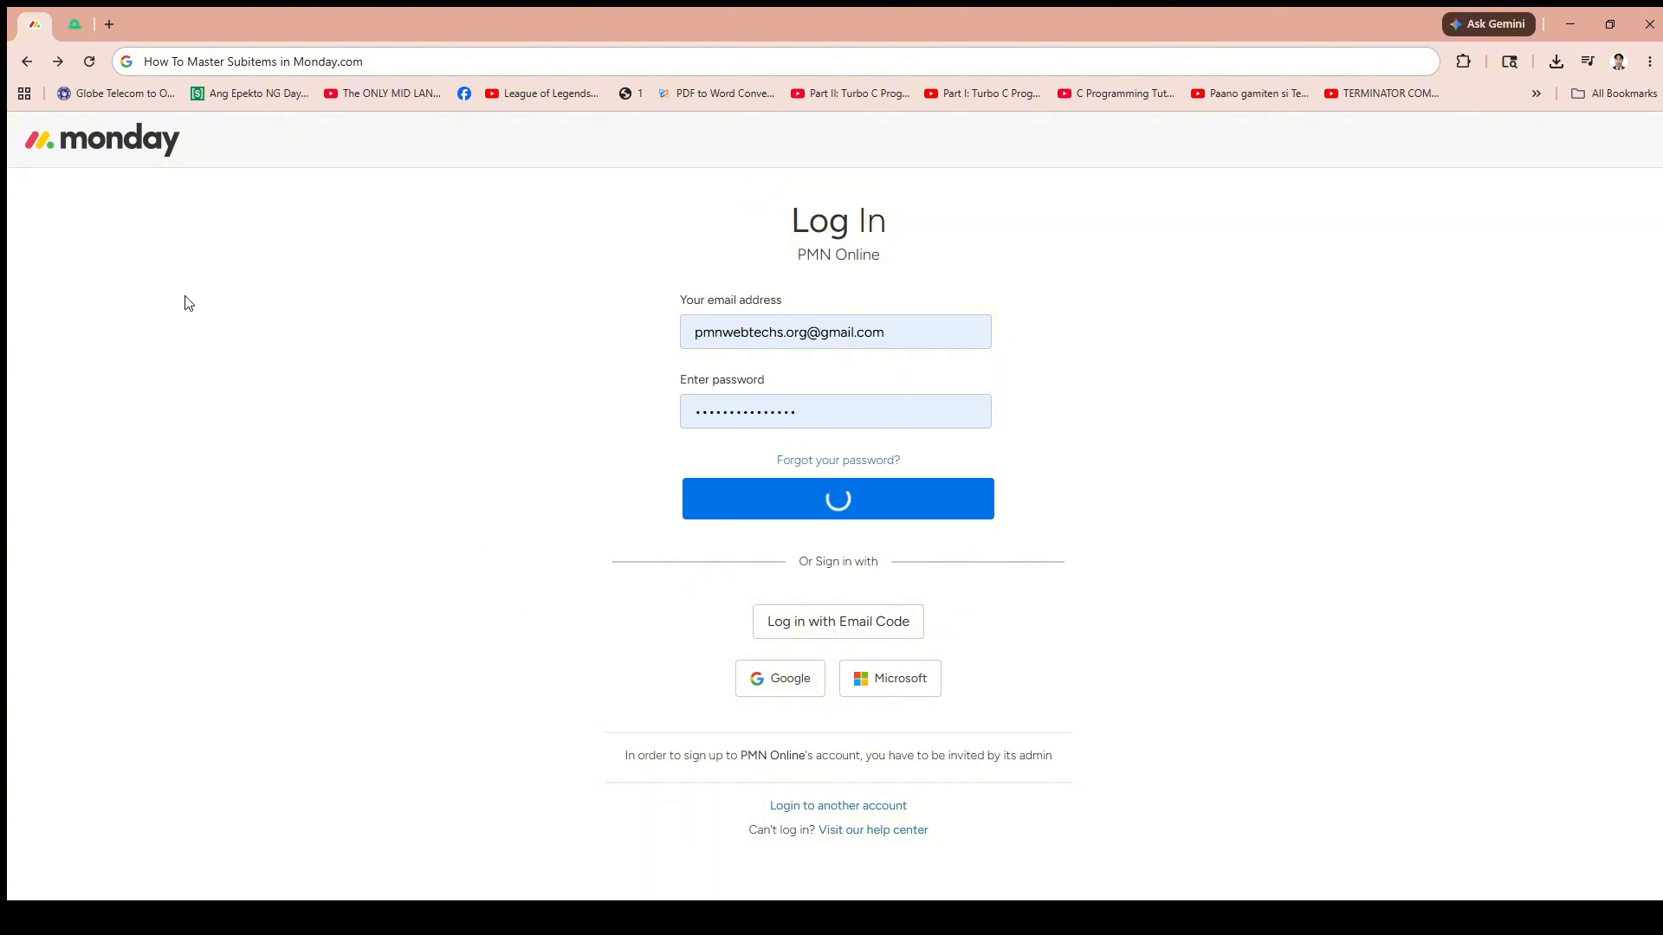
- Open the Tasks board in the My Team workspace and view the details of the Updata APK V2. task
{"action": "left_click", "coordinate": [71, 11]}
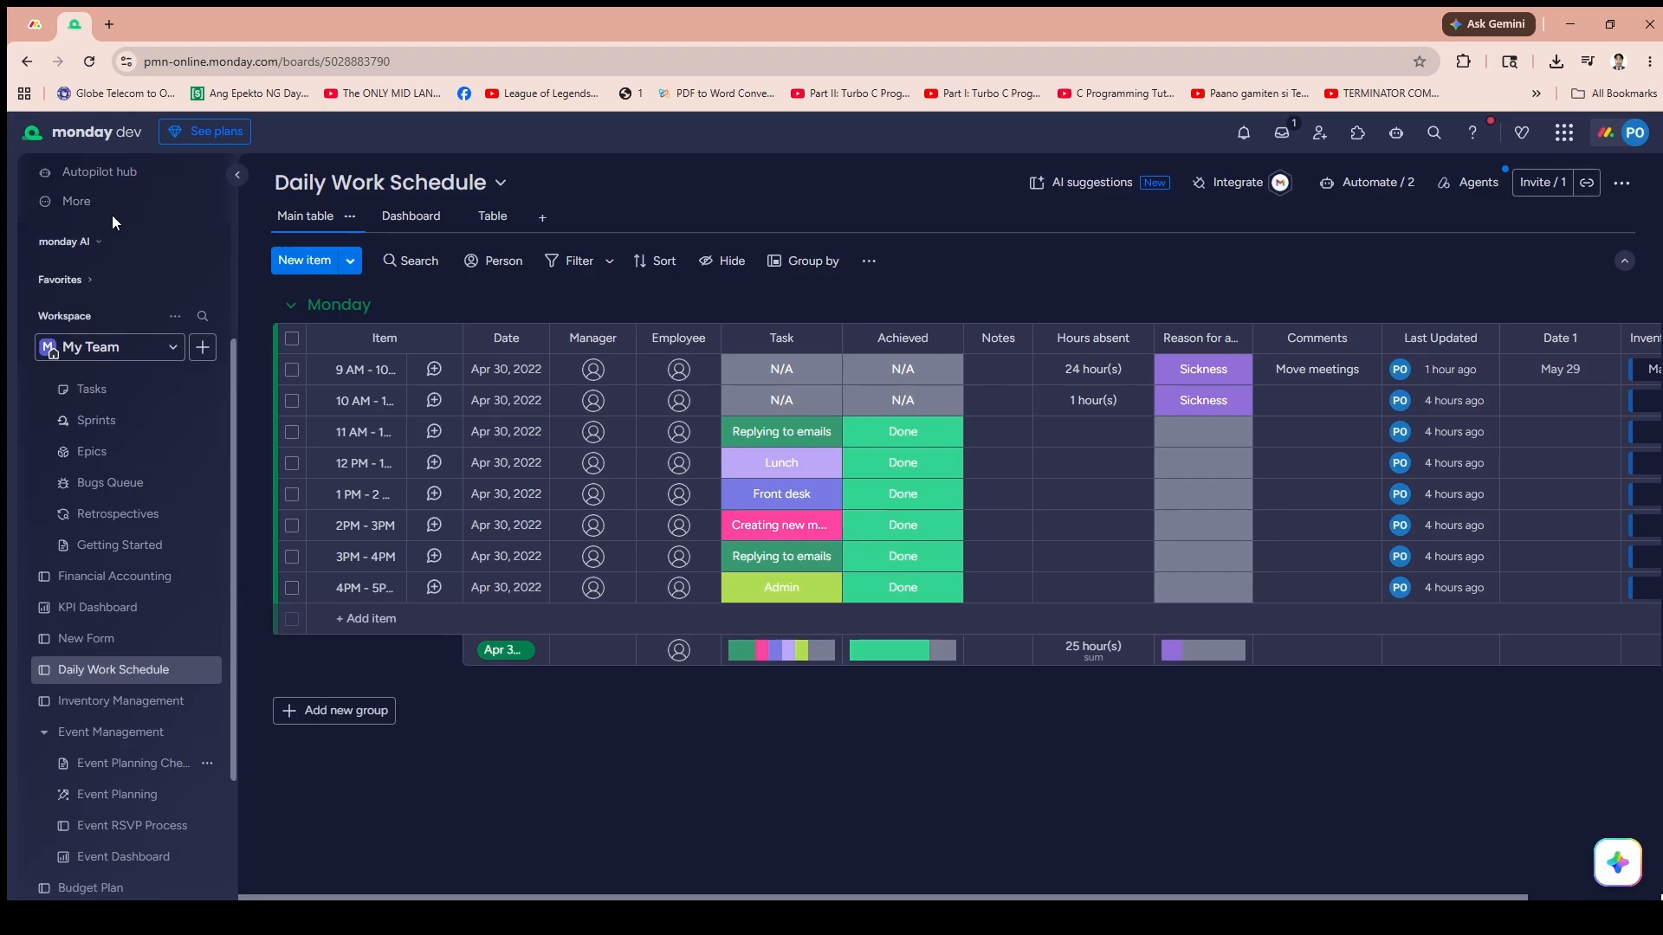
{"action": "left_click", "coordinate": [139, 395]}
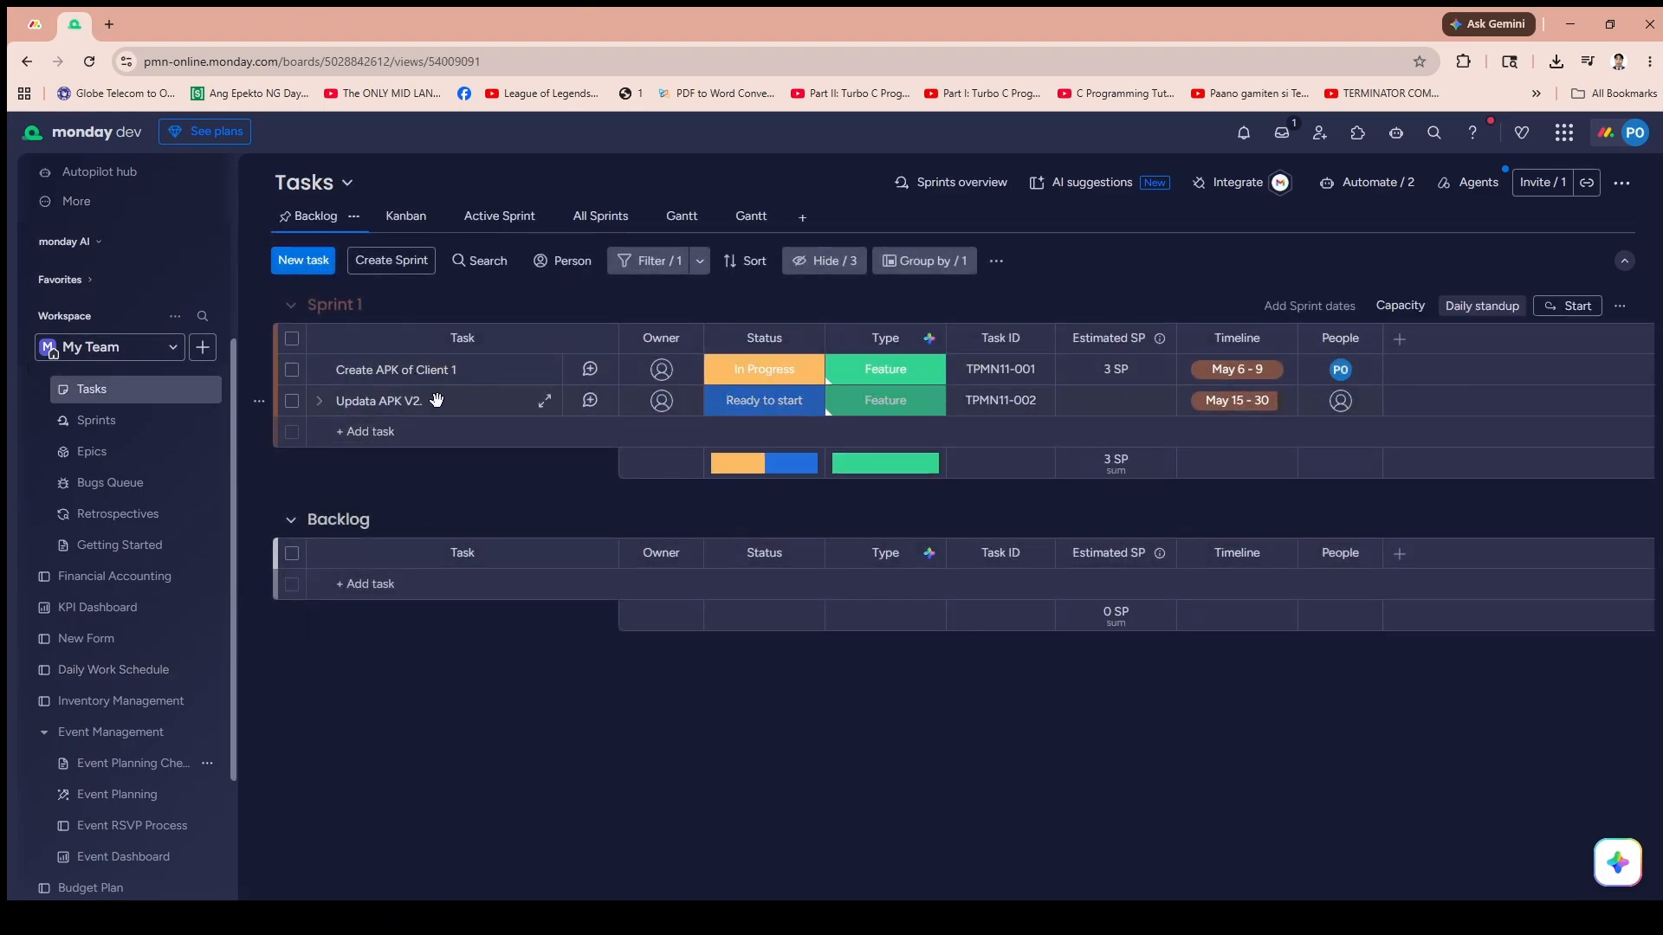
{"action": "left_click", "coordinate": [588, 401]}
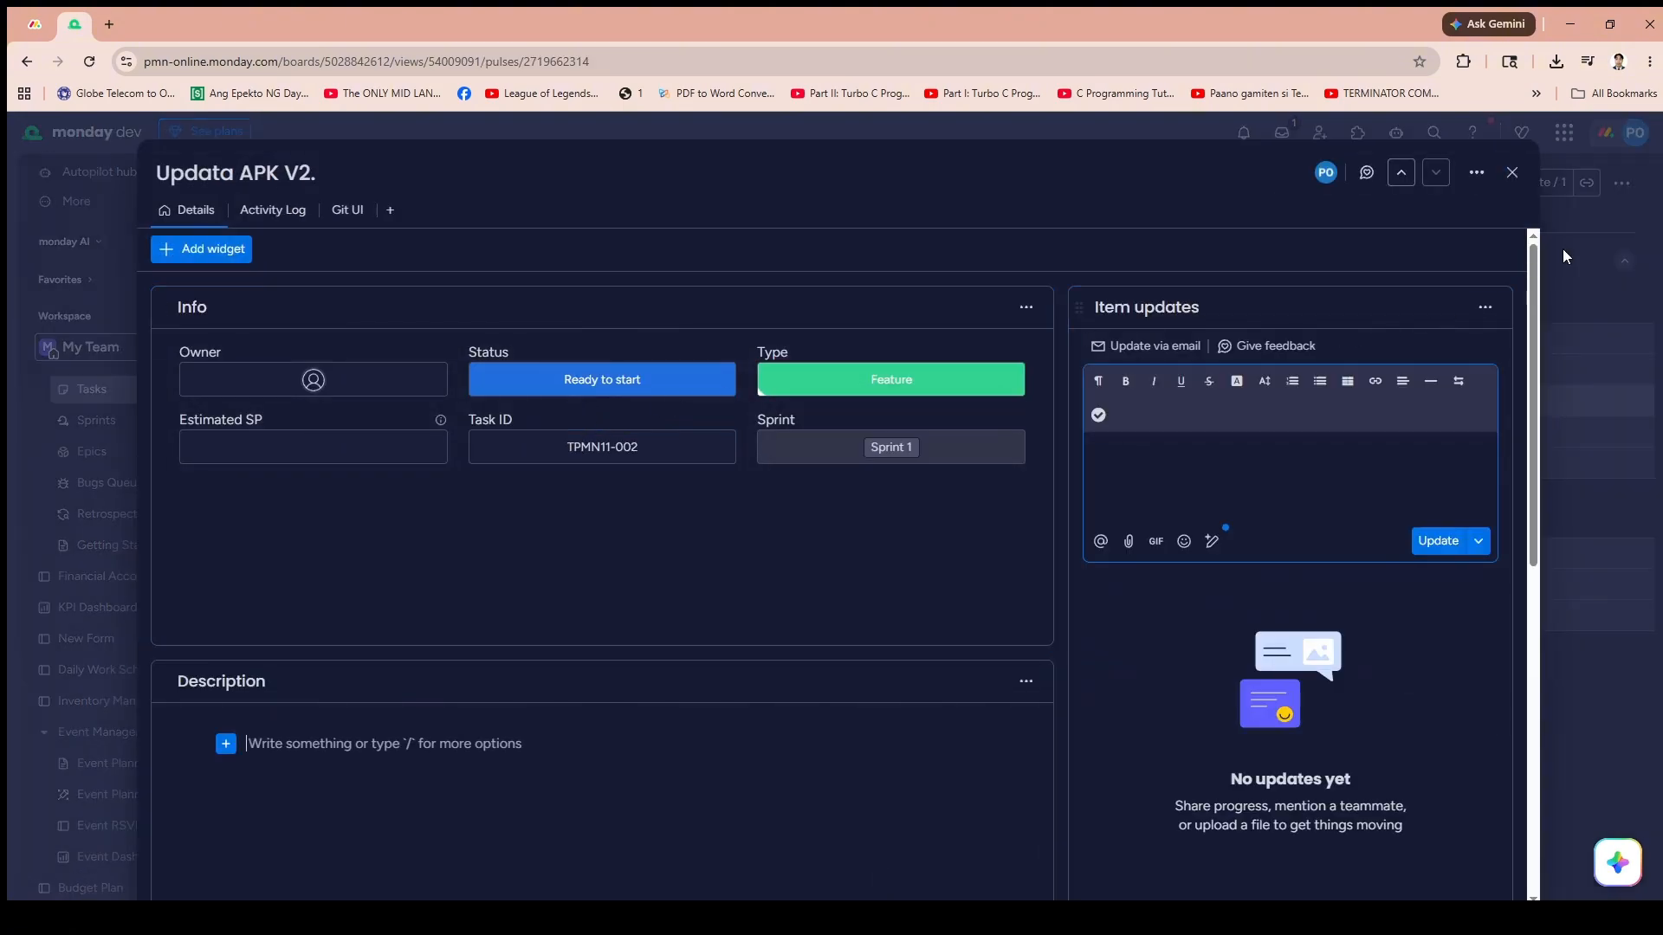
{"action": "left_click", "coordinate": [1511, 173]}
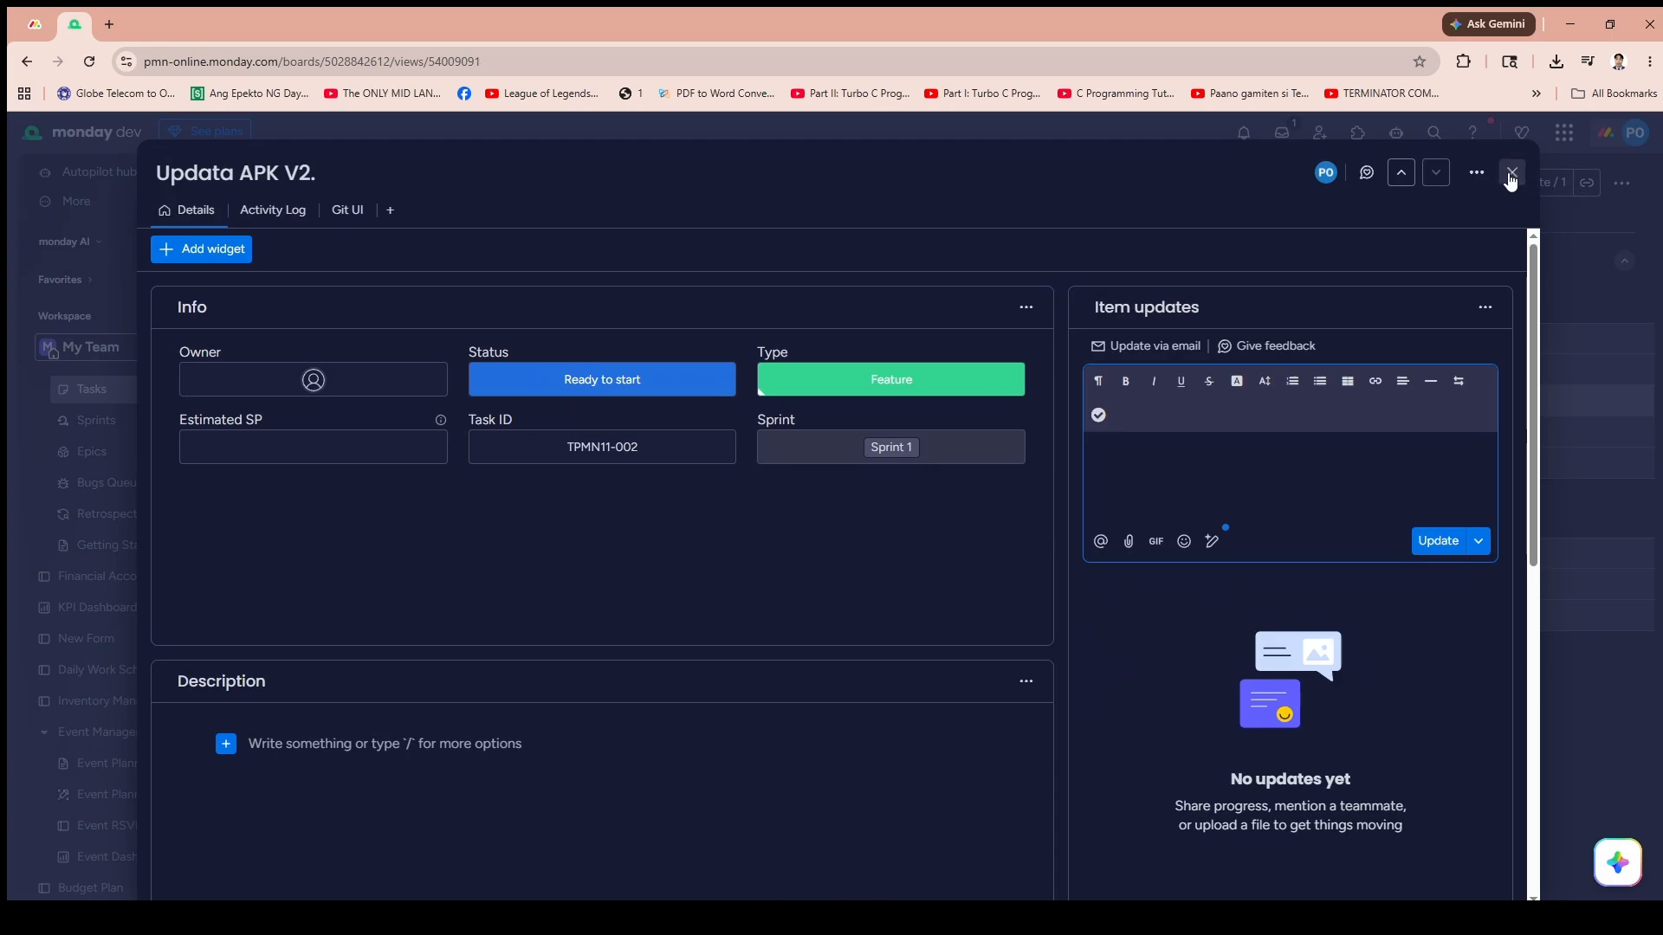
- Add a subitem named "How to Master Subitem" under the Updata APK V2. task and assign PMN Online as its owner
{"action": "right_click", "coordinate": [485, 403]}
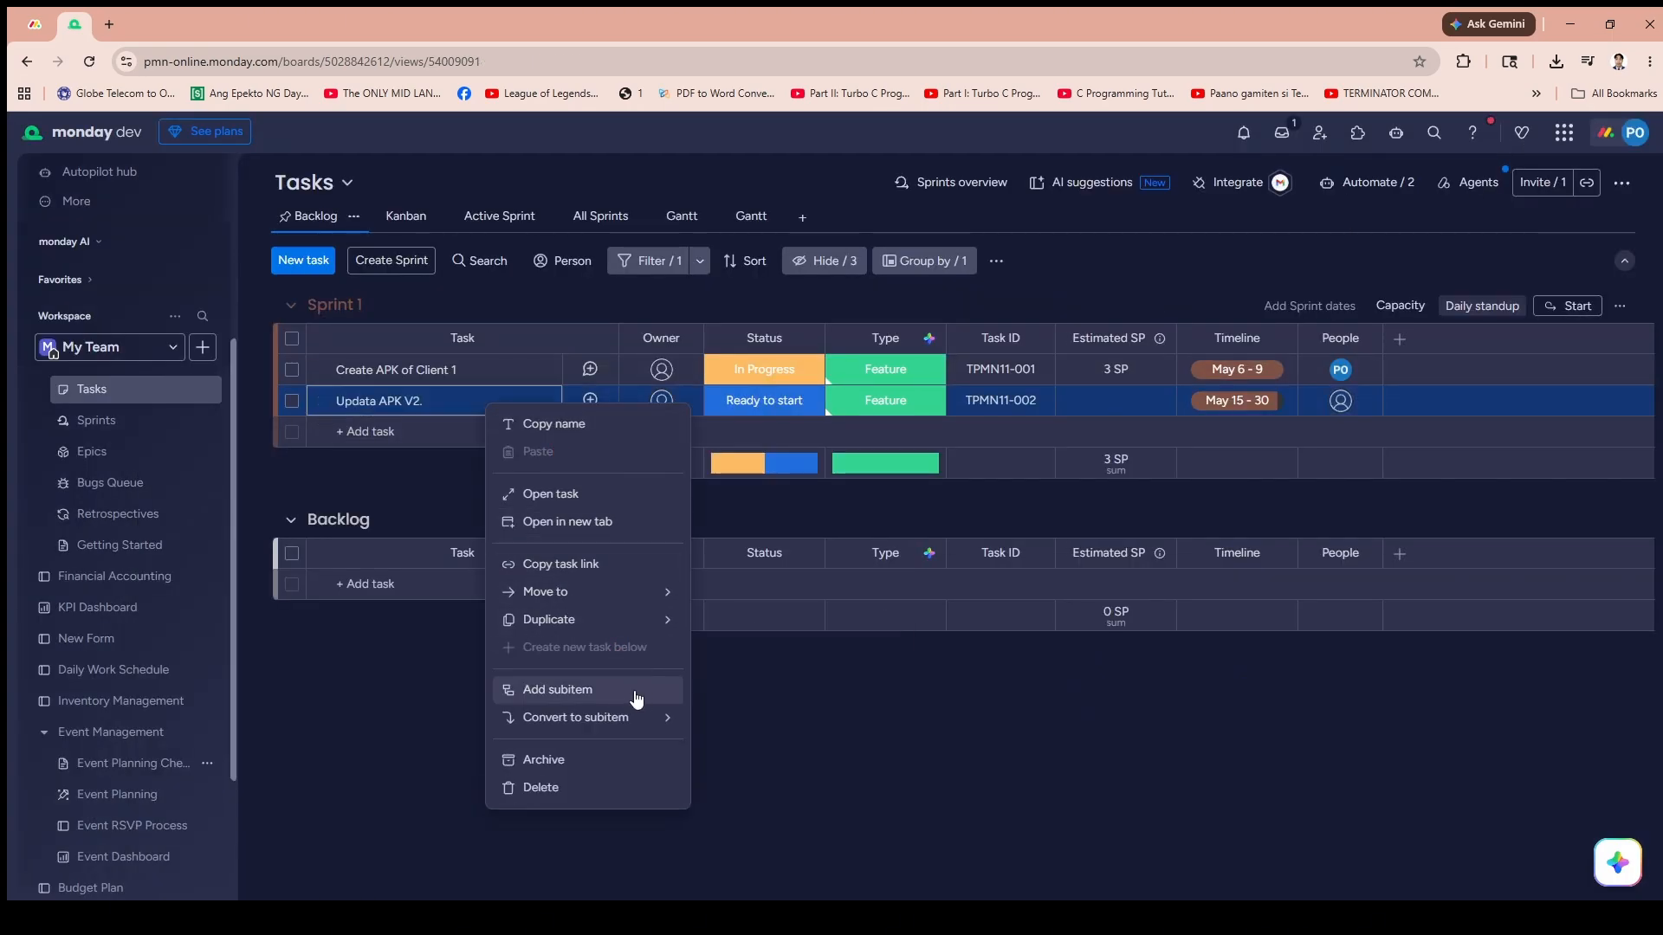
{"action": "left_click", "coordinate": [616, 698]}
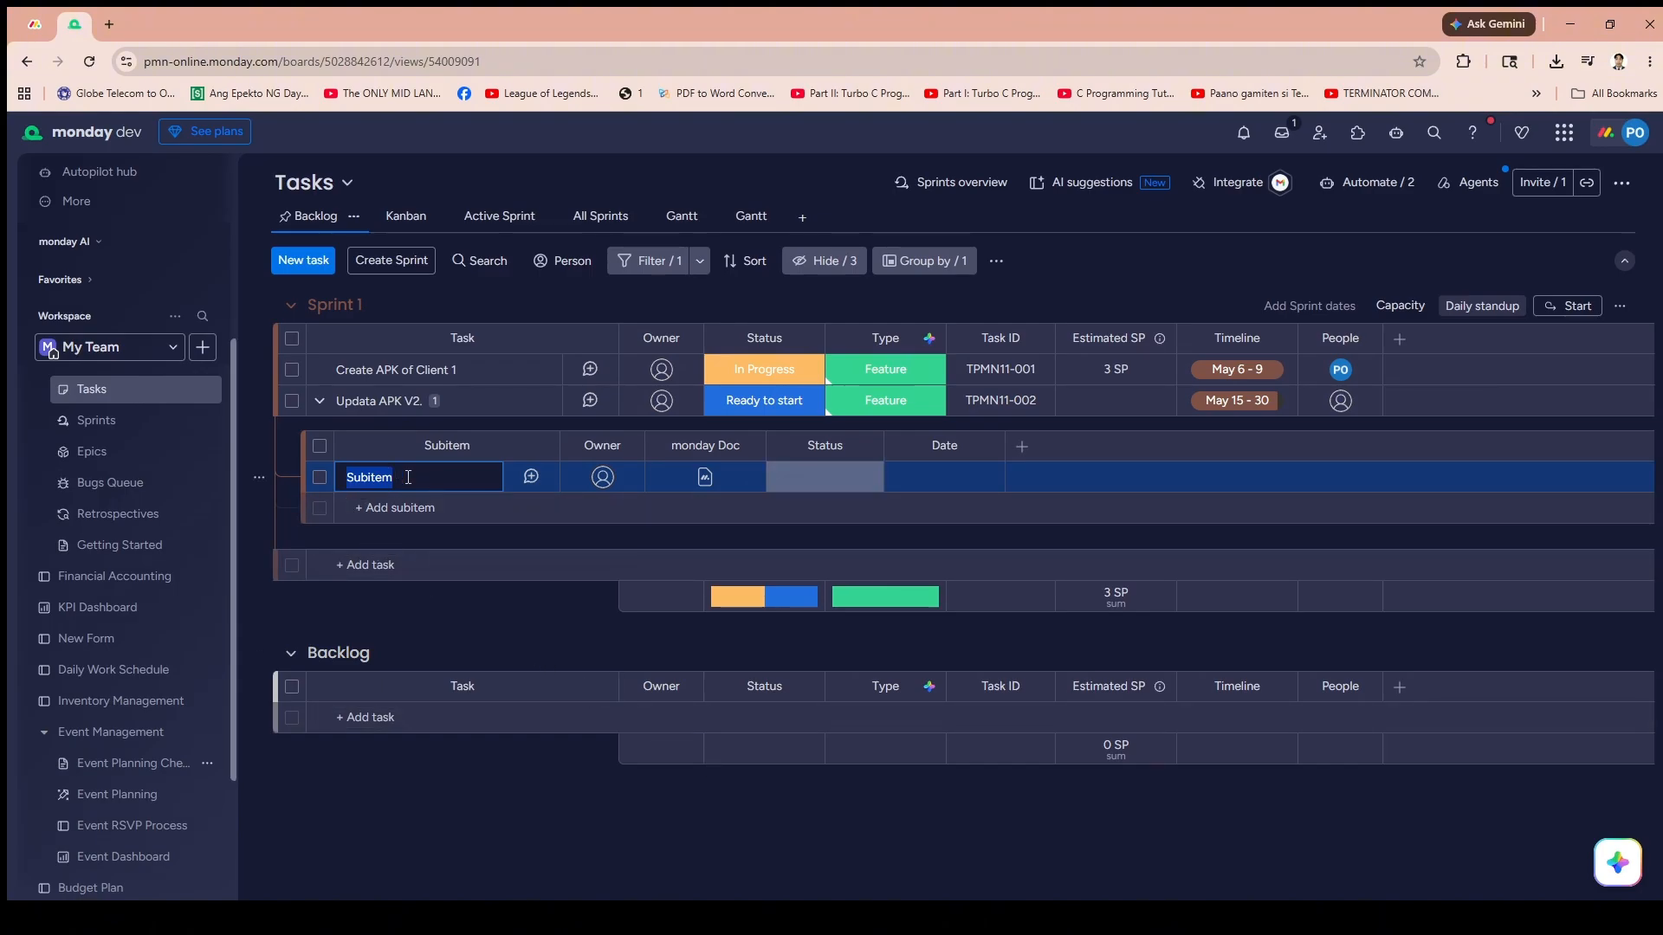
{"action": "type", "text": "How to Master"}
{"action": "left_click", "coordinate": [606, 481]}
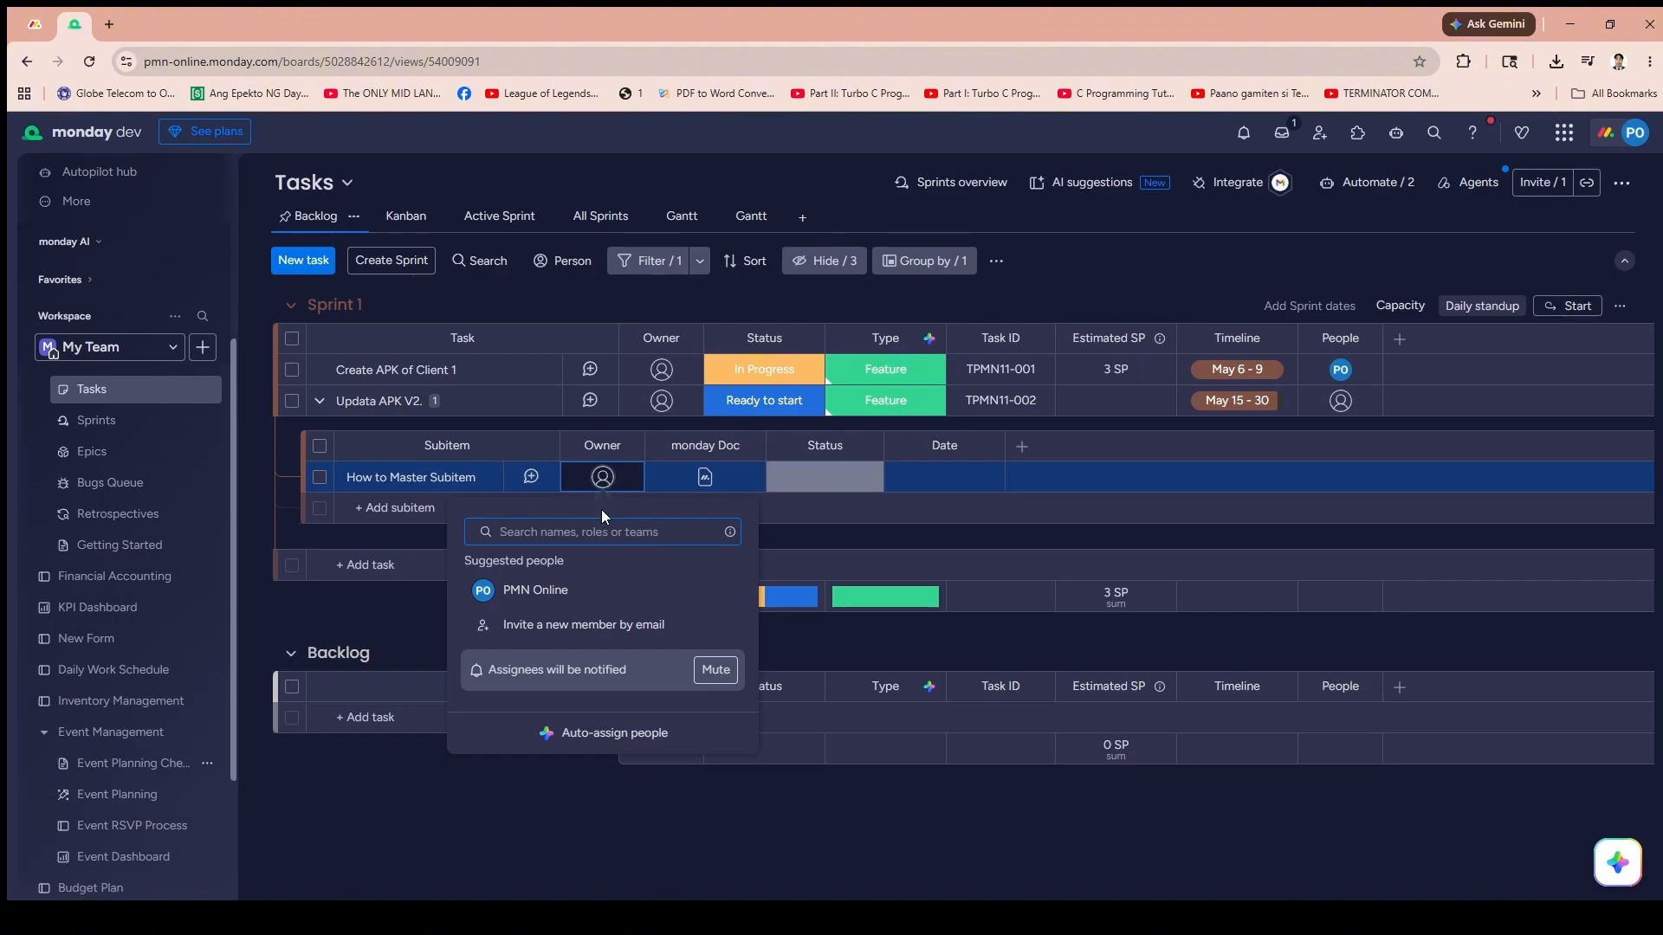
{"action": "left_click", "coordinate": [582, 593]}
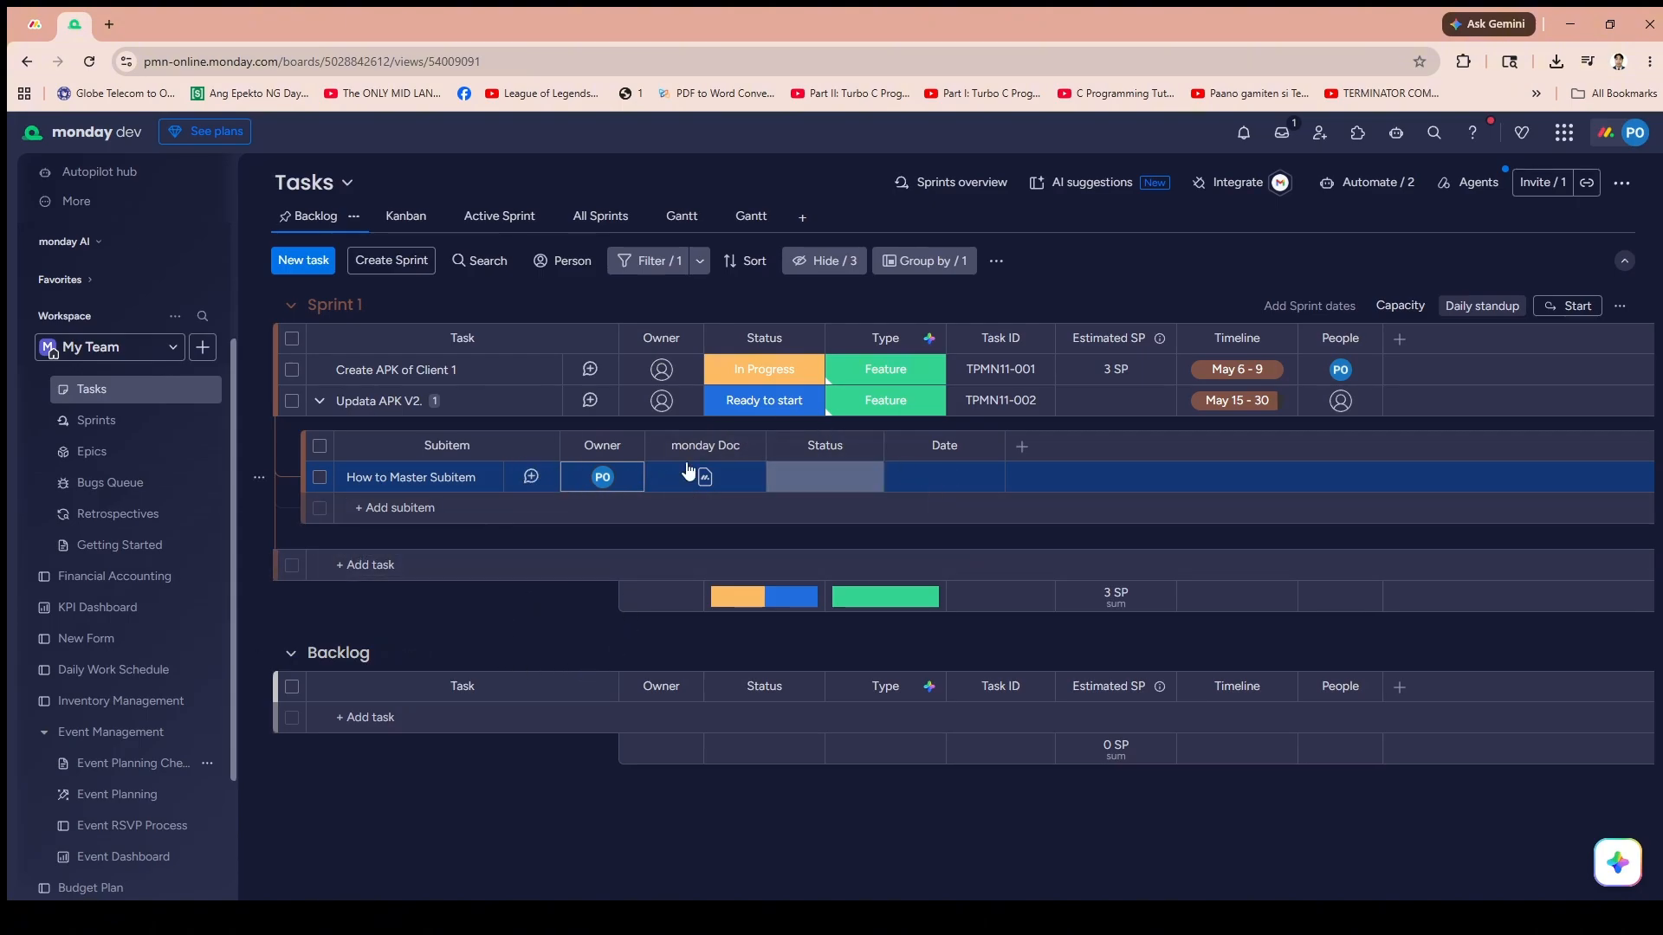
{"action": "left_click", "coordinate": [1022, 446]}
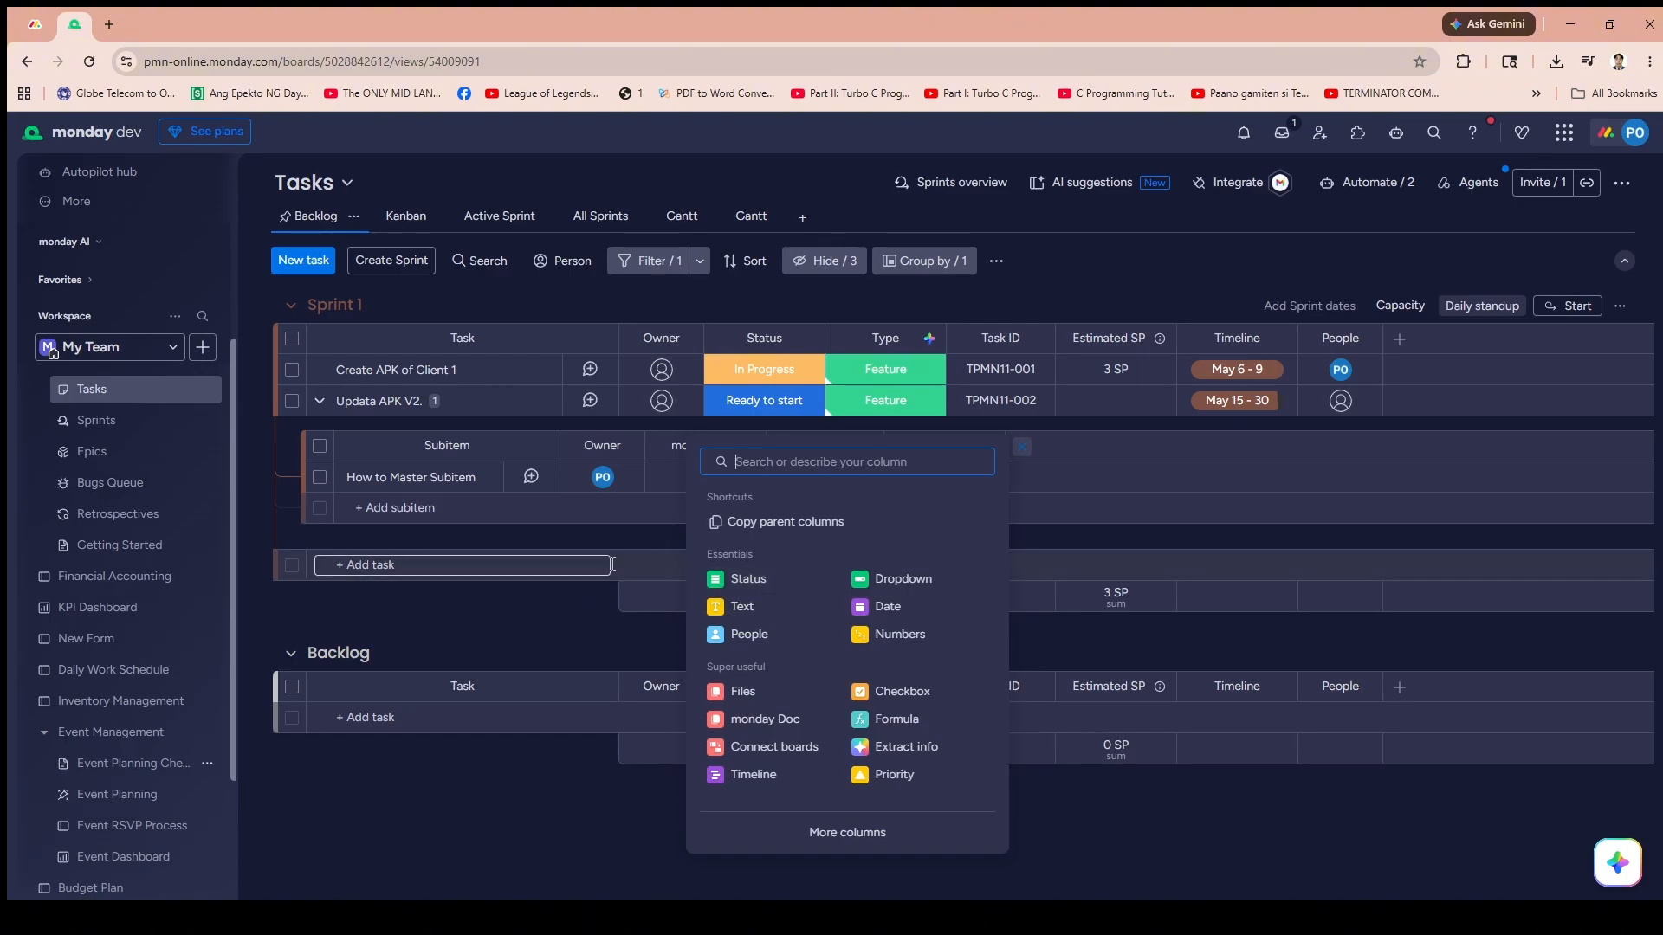
{"action": "left_click", "coordinate": [578, 538]}
- Set the How to Master Subitem status to Stuck, to Working on it and finally to Done
{"action": "left_click", "coordinate": [851, 480]}
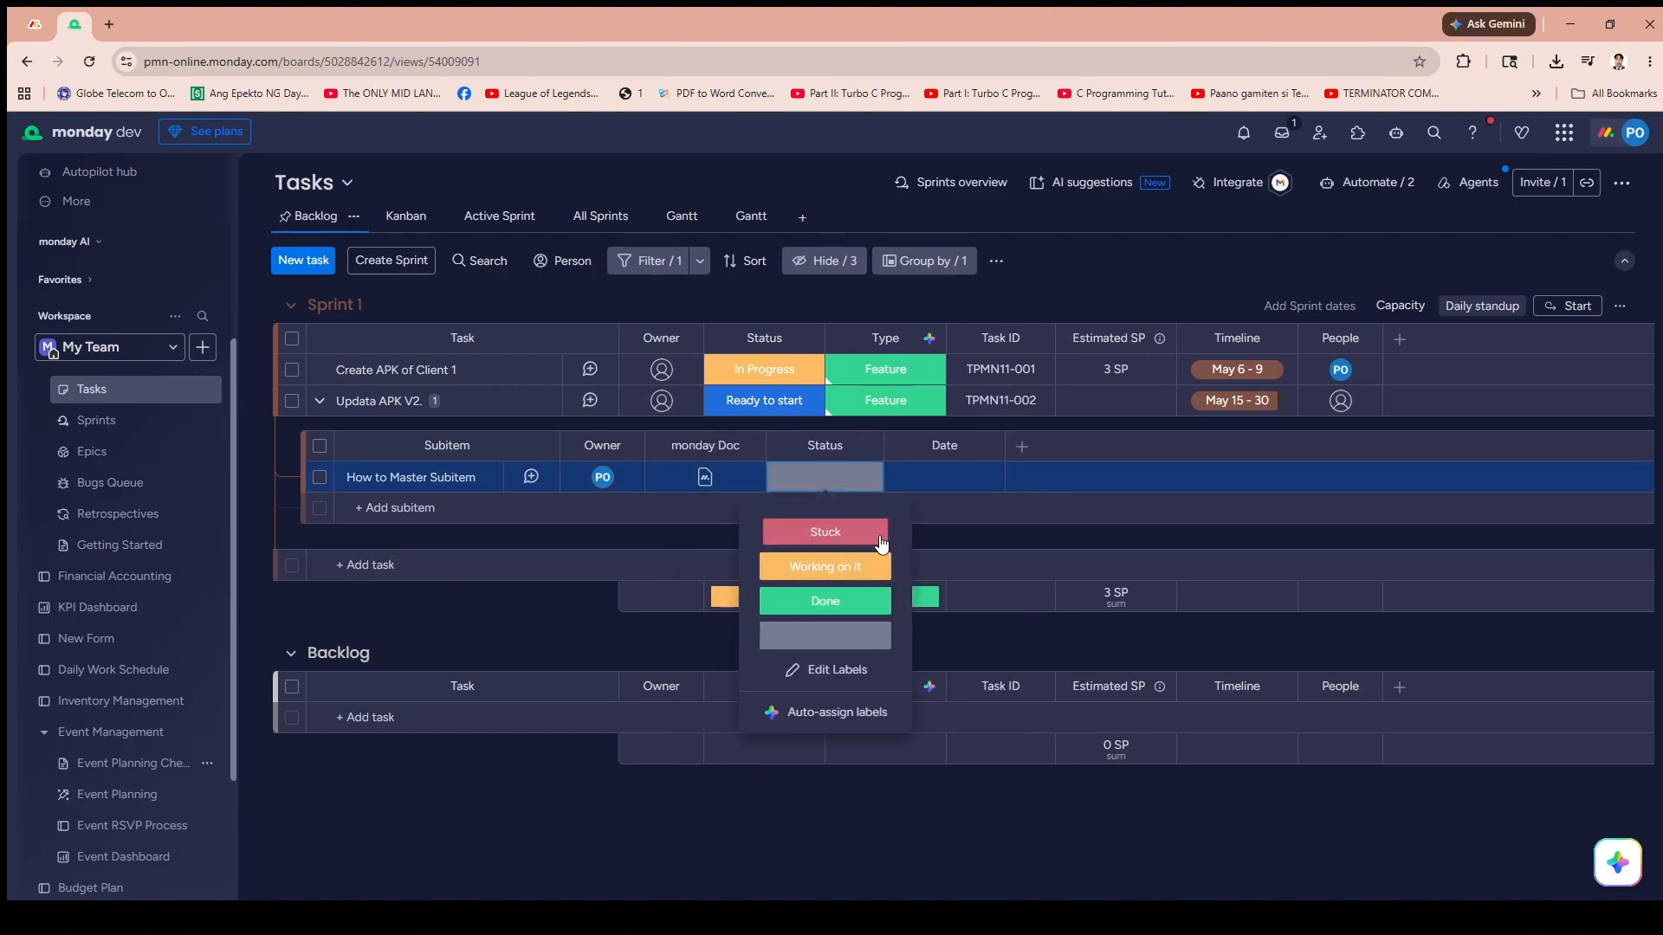
{"action": "left_click", "coordinate": [875, 539]}
{"action": "left_click", "coordinate": [823, 484]}
{"action": "left_click", "coordinate": [838, 569]}
{"action": "left_click", "coordinate": [835, 481]}
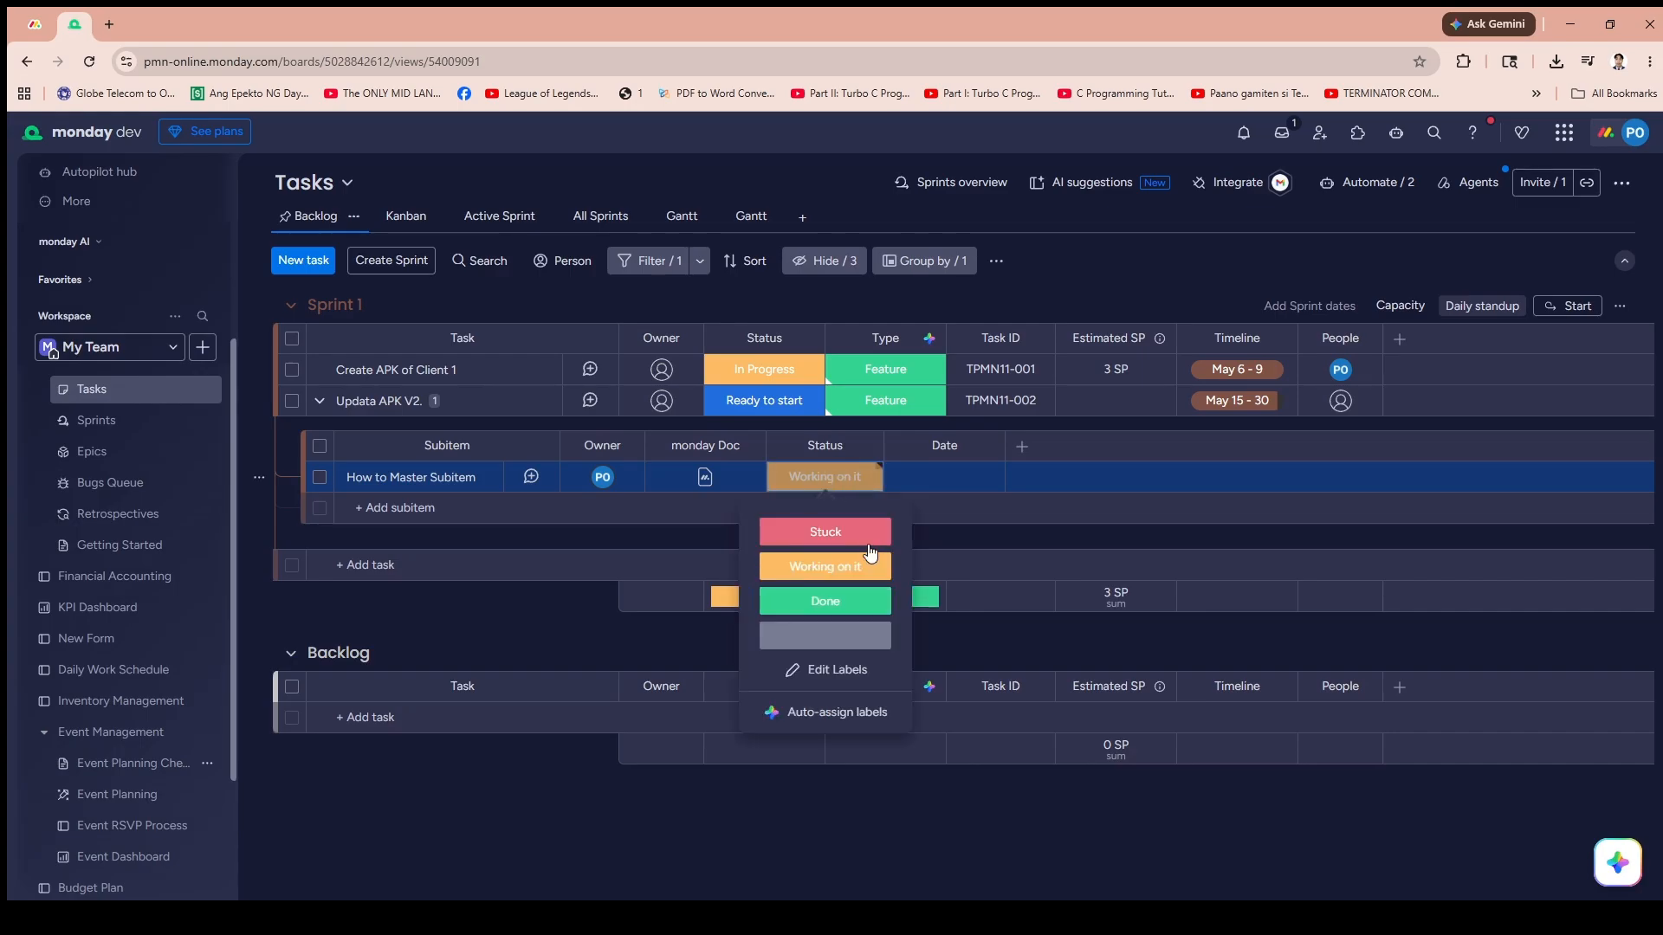
{"action": "left_click", "coordinate": [822, 599]}
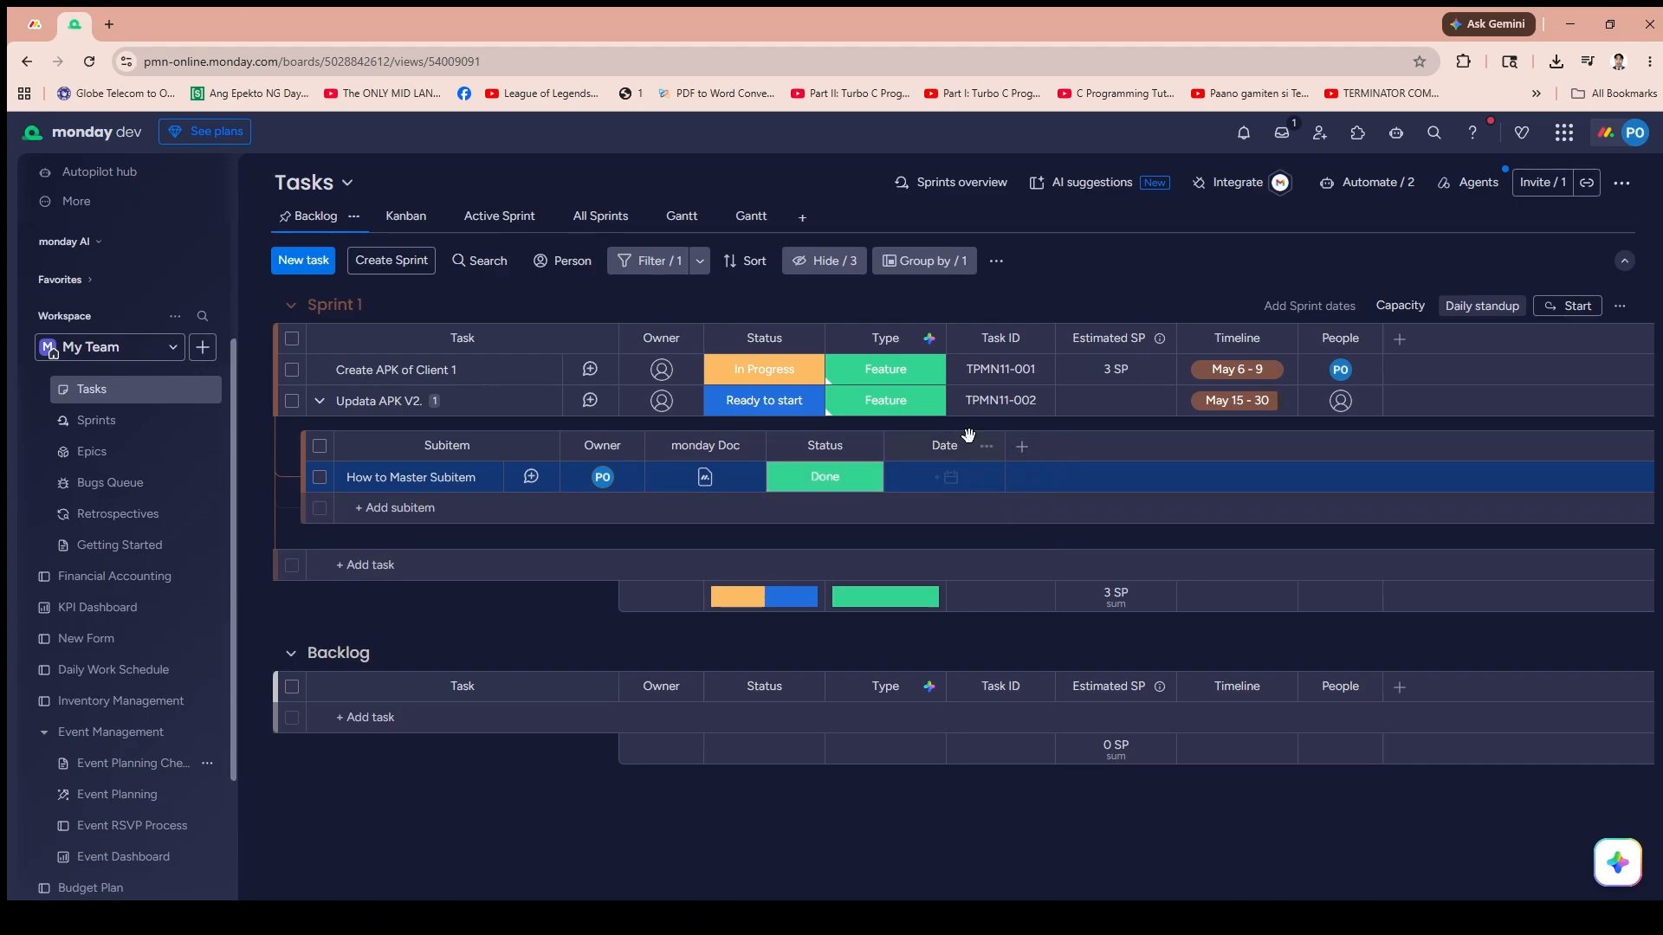
- Examine the board's advanced filter and the conditions offered for its sprint rule
{"action": "left_click", "coordinate": [693, 270]}
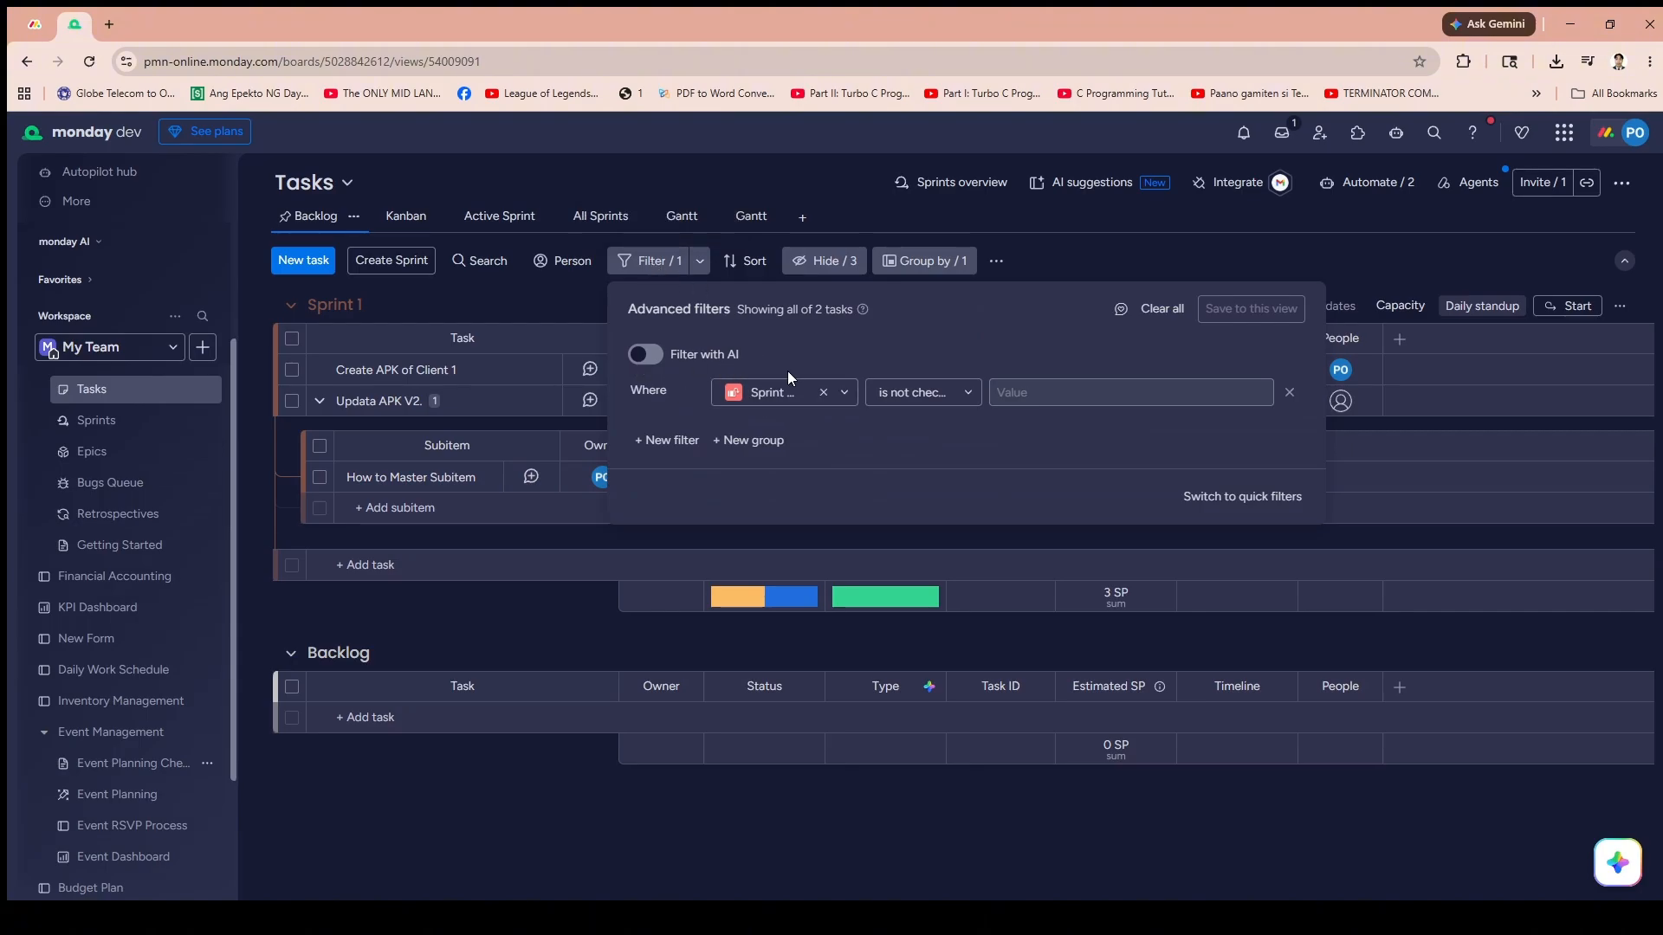
{"action": "left_click", "coordinate": [972, 396]}
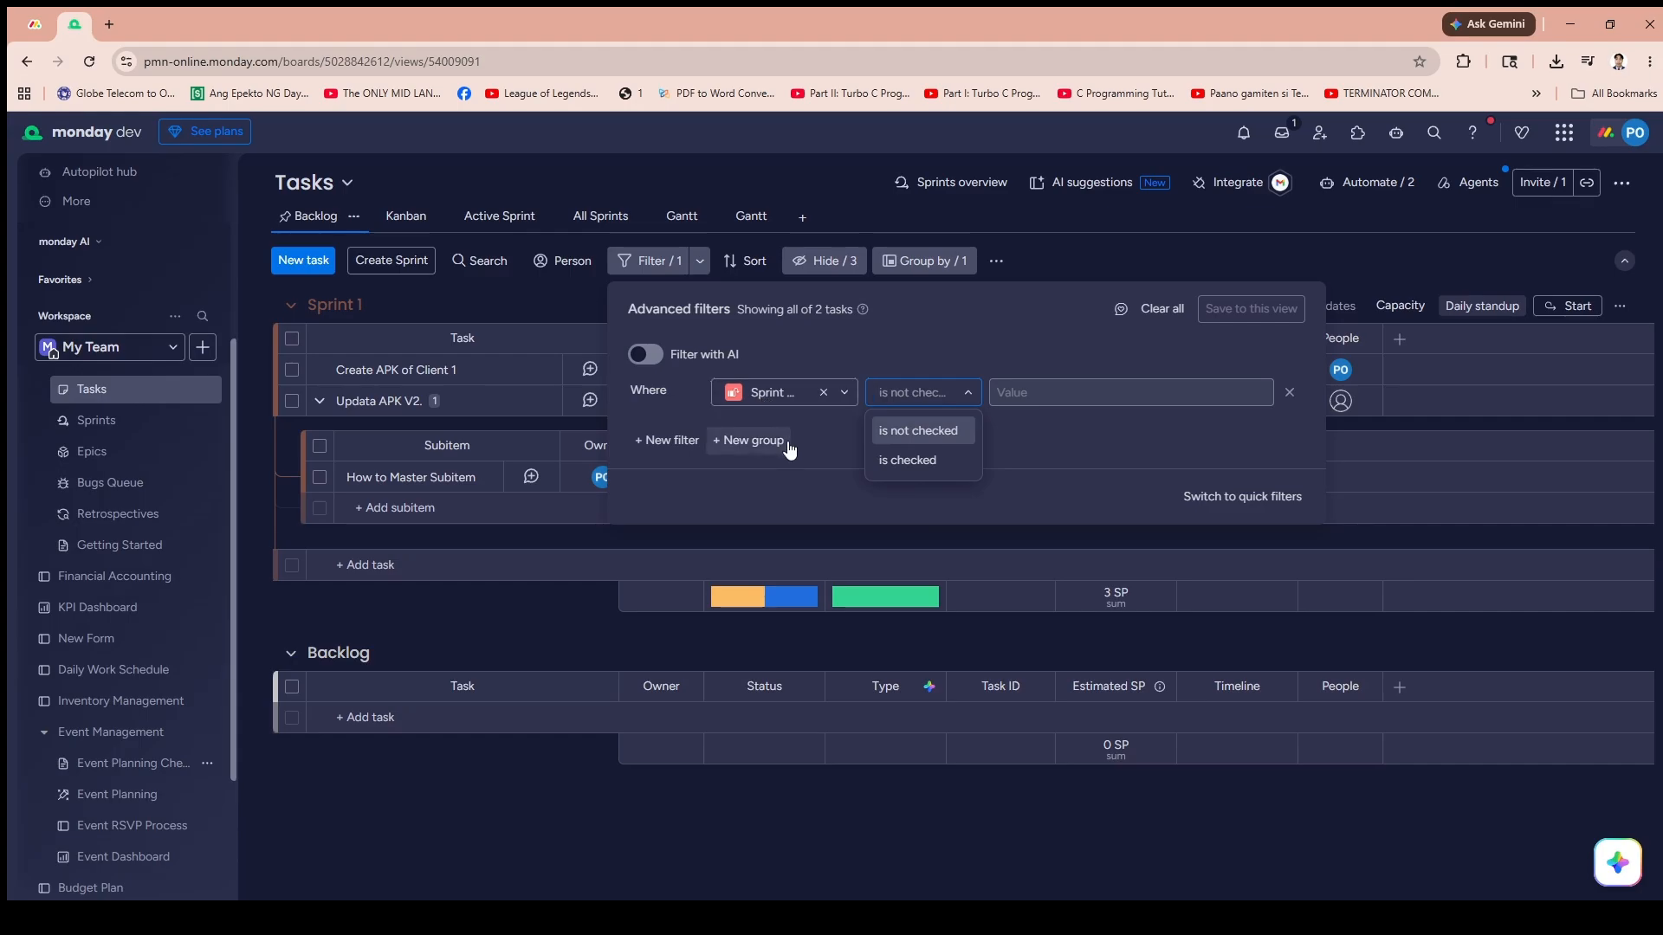
{"action": "left_click", "coordinate": [750, 490]}
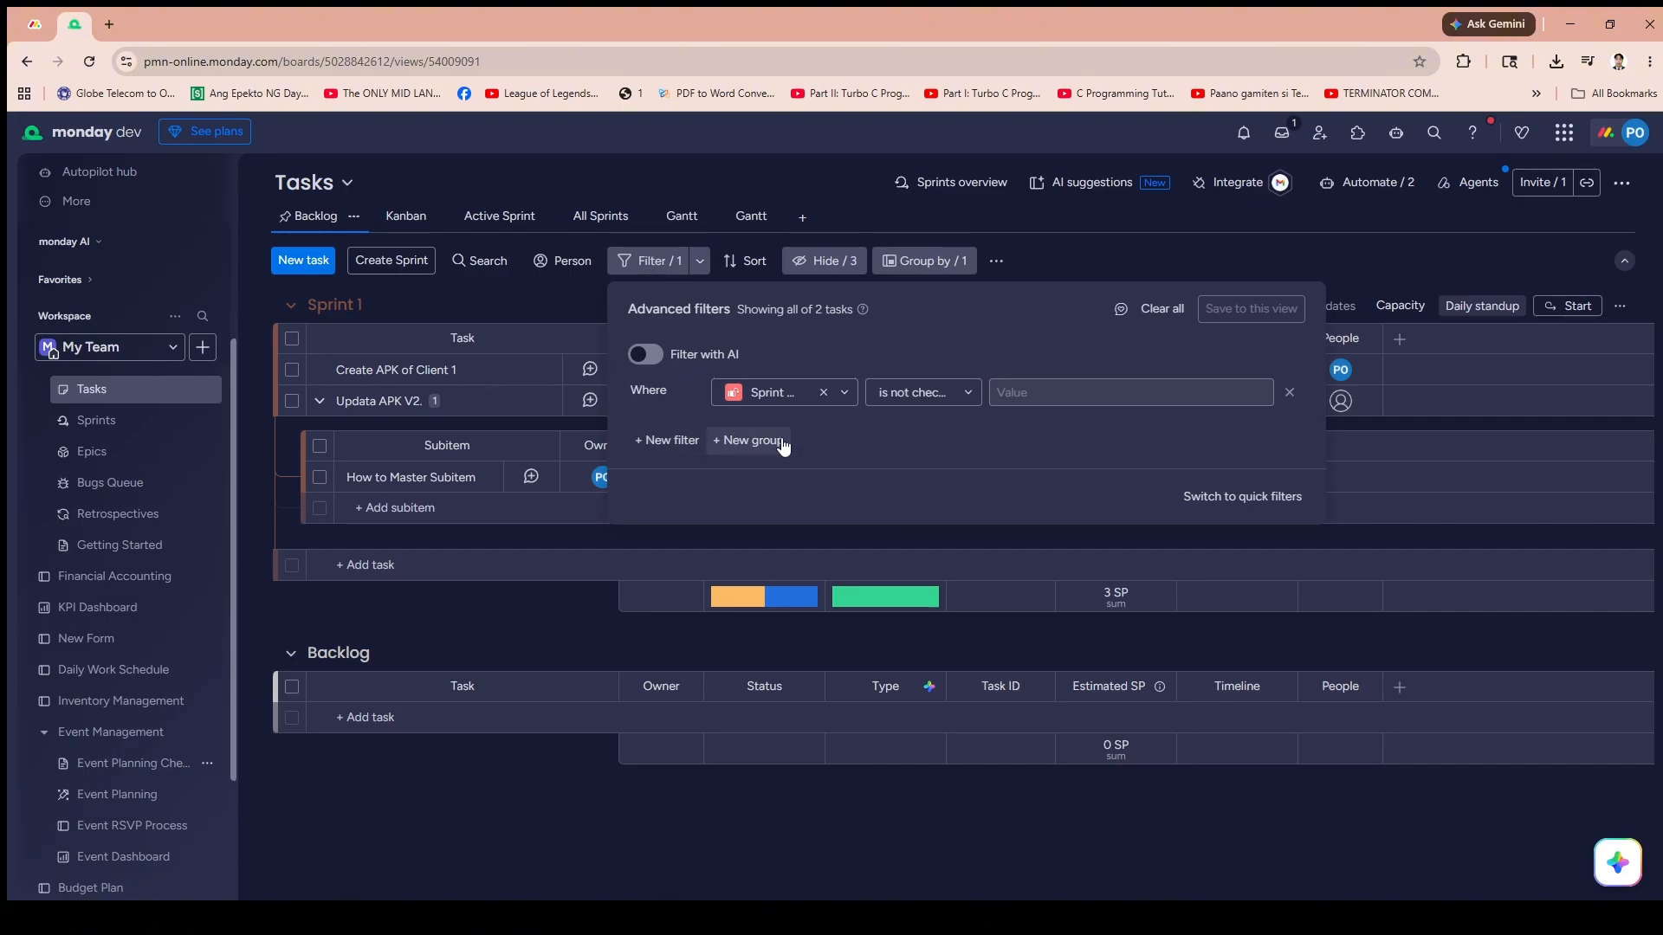
{"action": "left_click", "coordinate": [617, 547]}
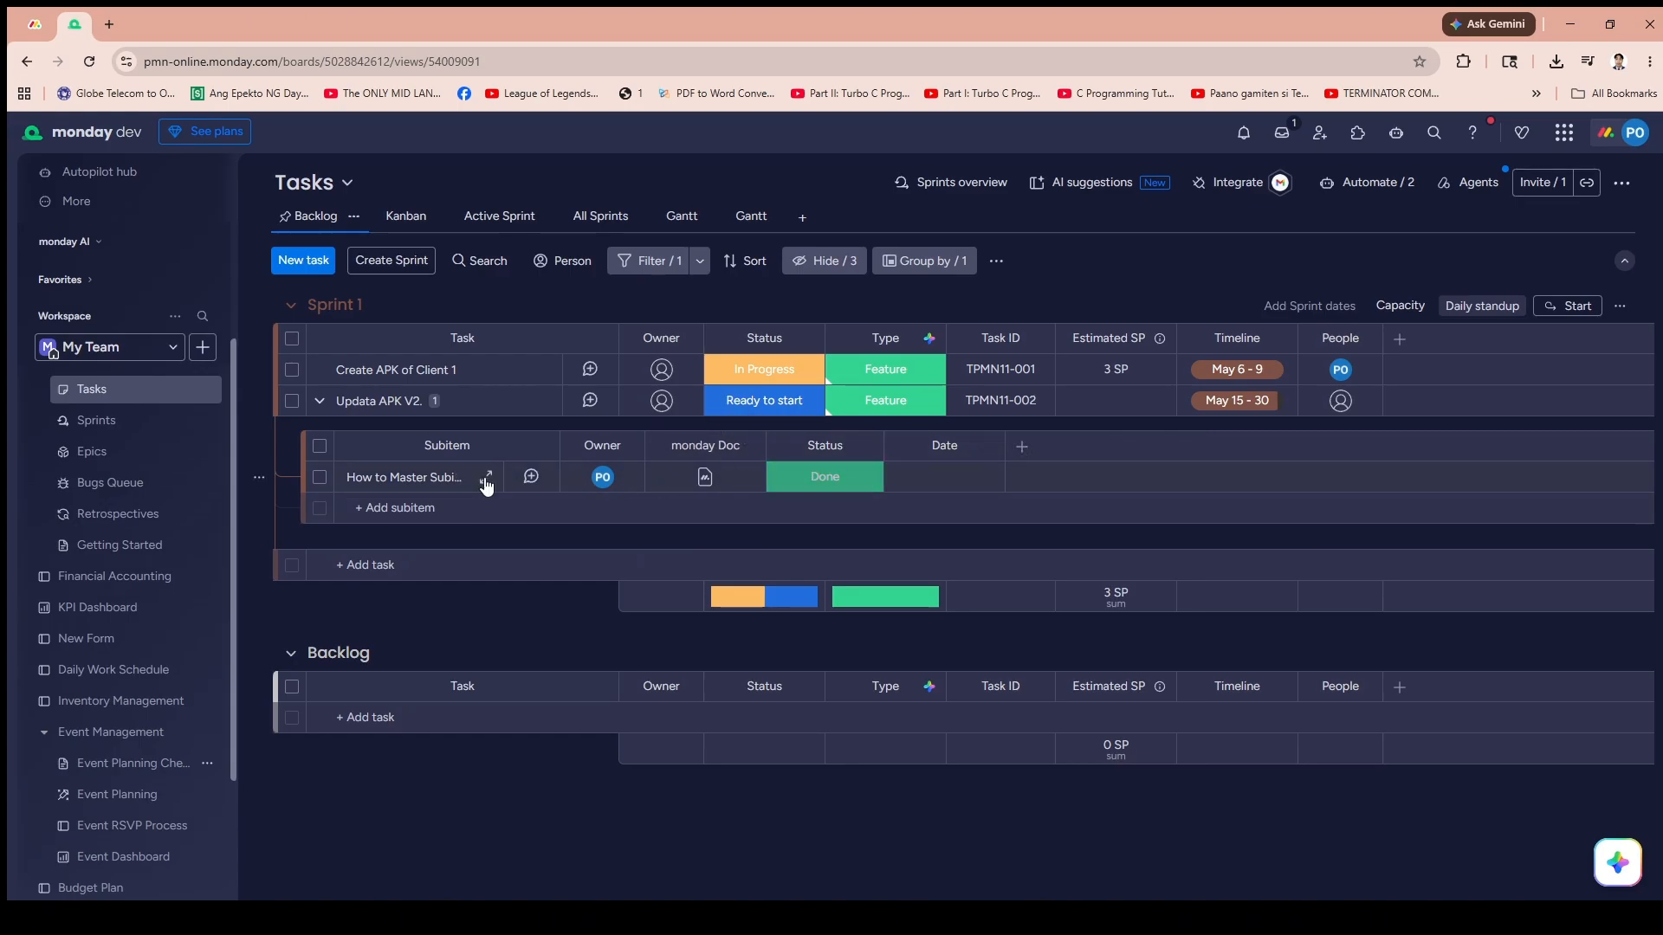
- Examine the subitem's available actions, status labels and column types, and the Estimated SP cells of both Sprint 1 tasks
{"action": "right_click", "coordinate": [485, 476]}
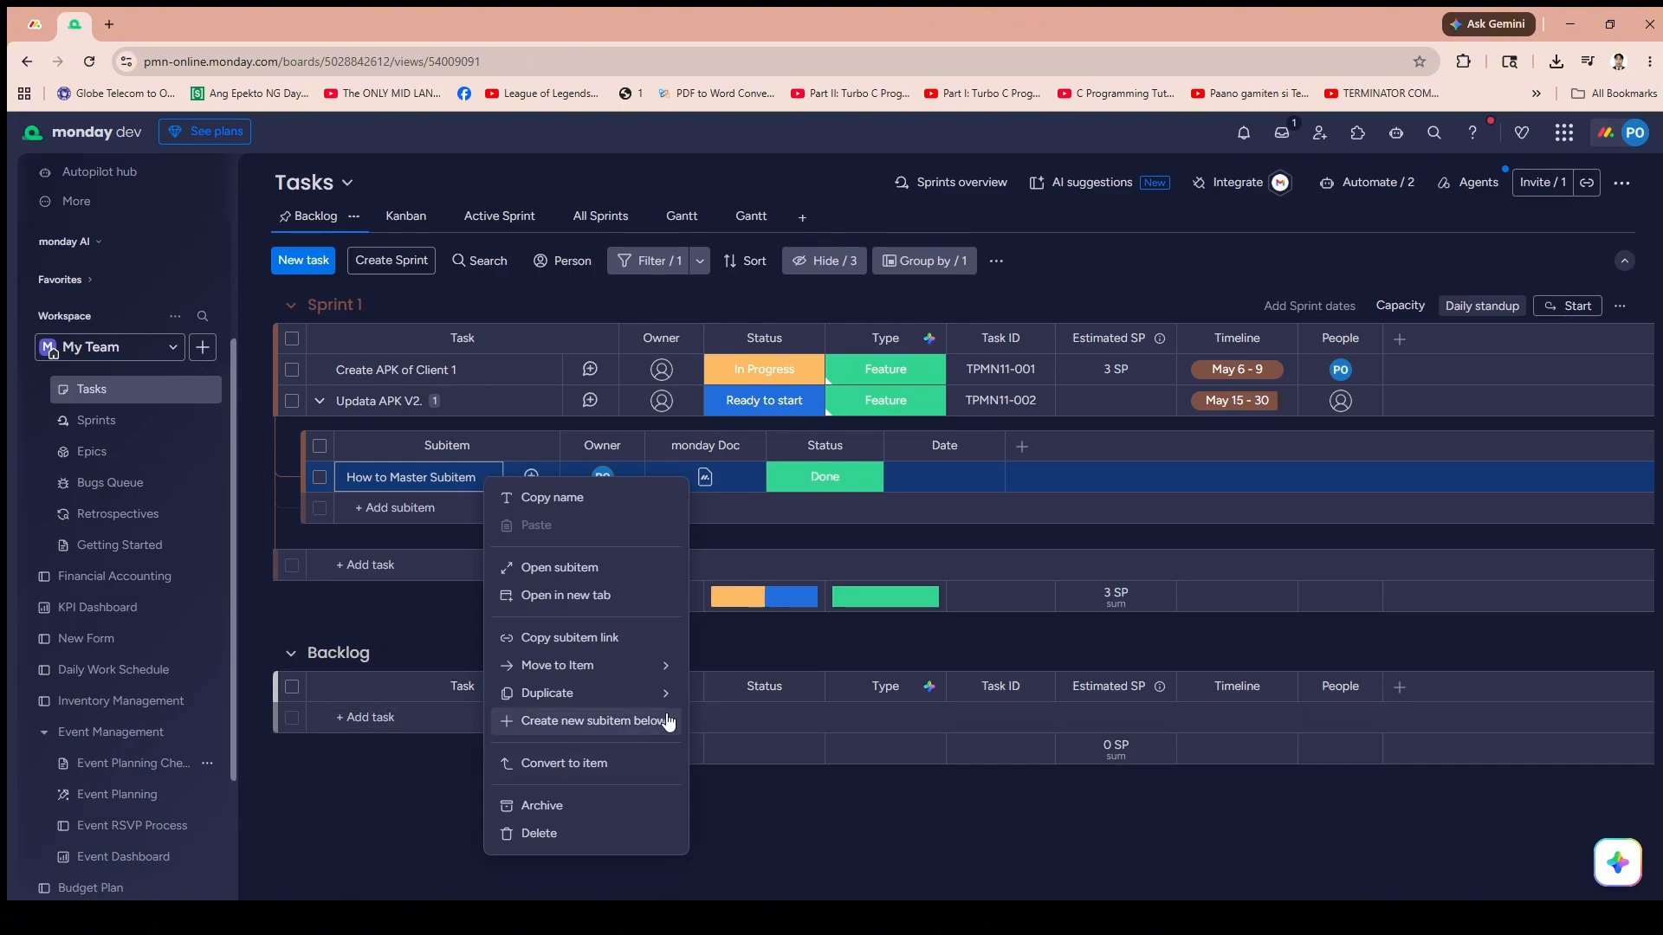
{"action": "mouse_move", "coordinate": [662, 692]}
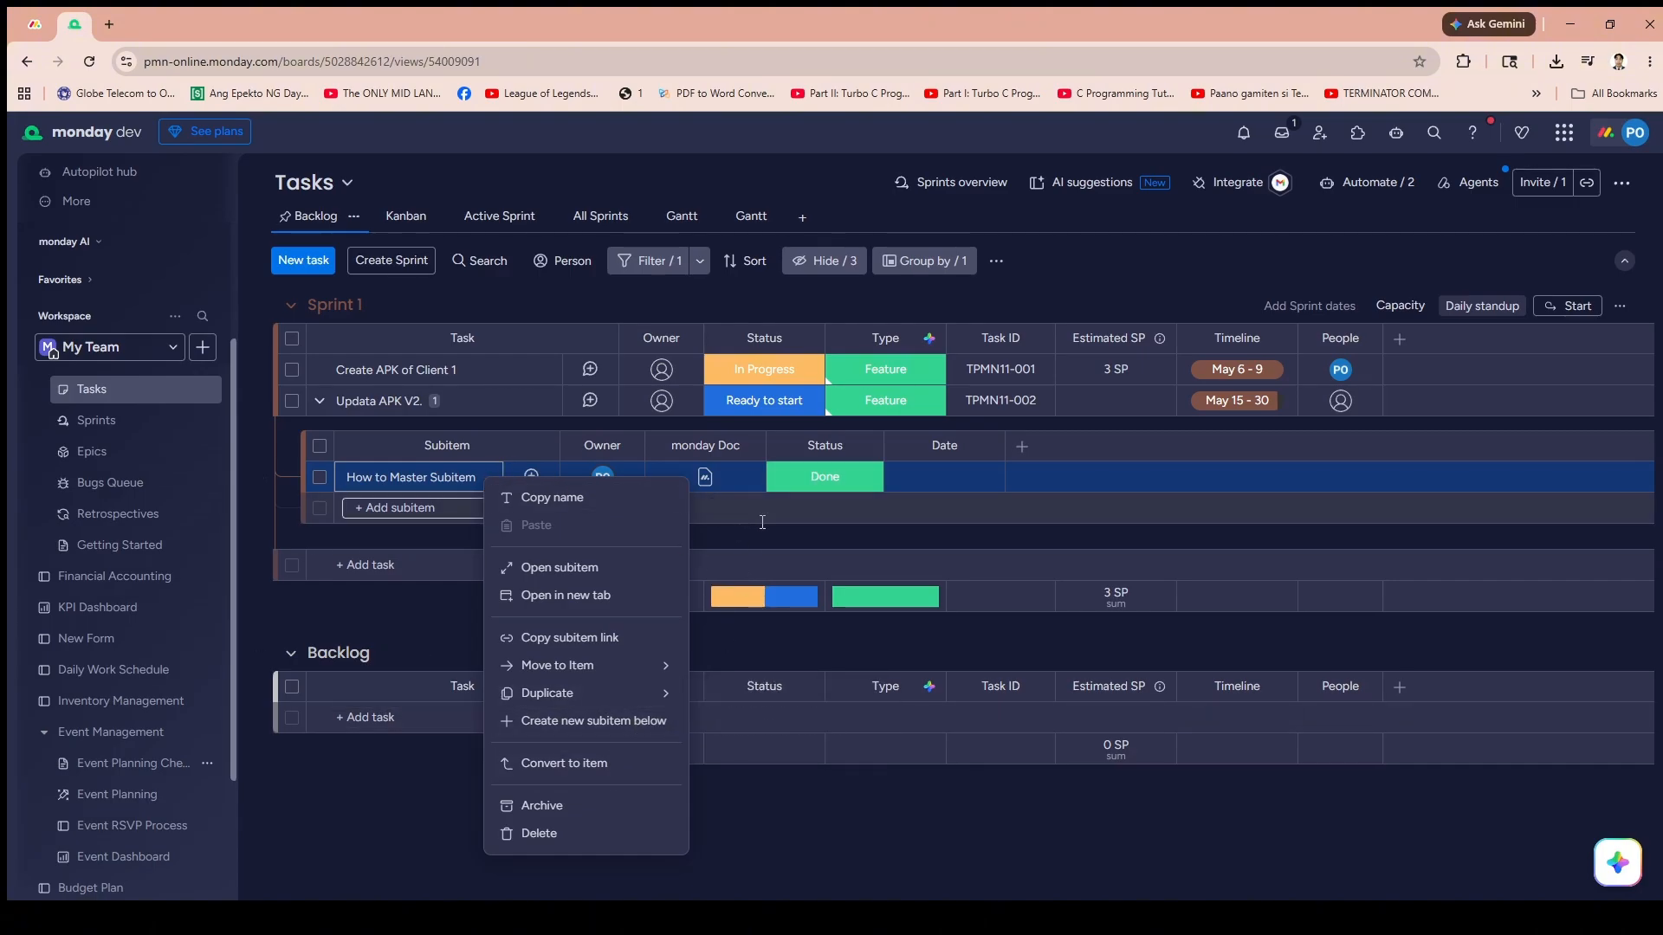
{"action": "left_click", "coordinate": [761, 518]}
{"action": "right_click", "coordinate": [613, 482]}
{"action": "left_click", "coordinate": [901, 558]}
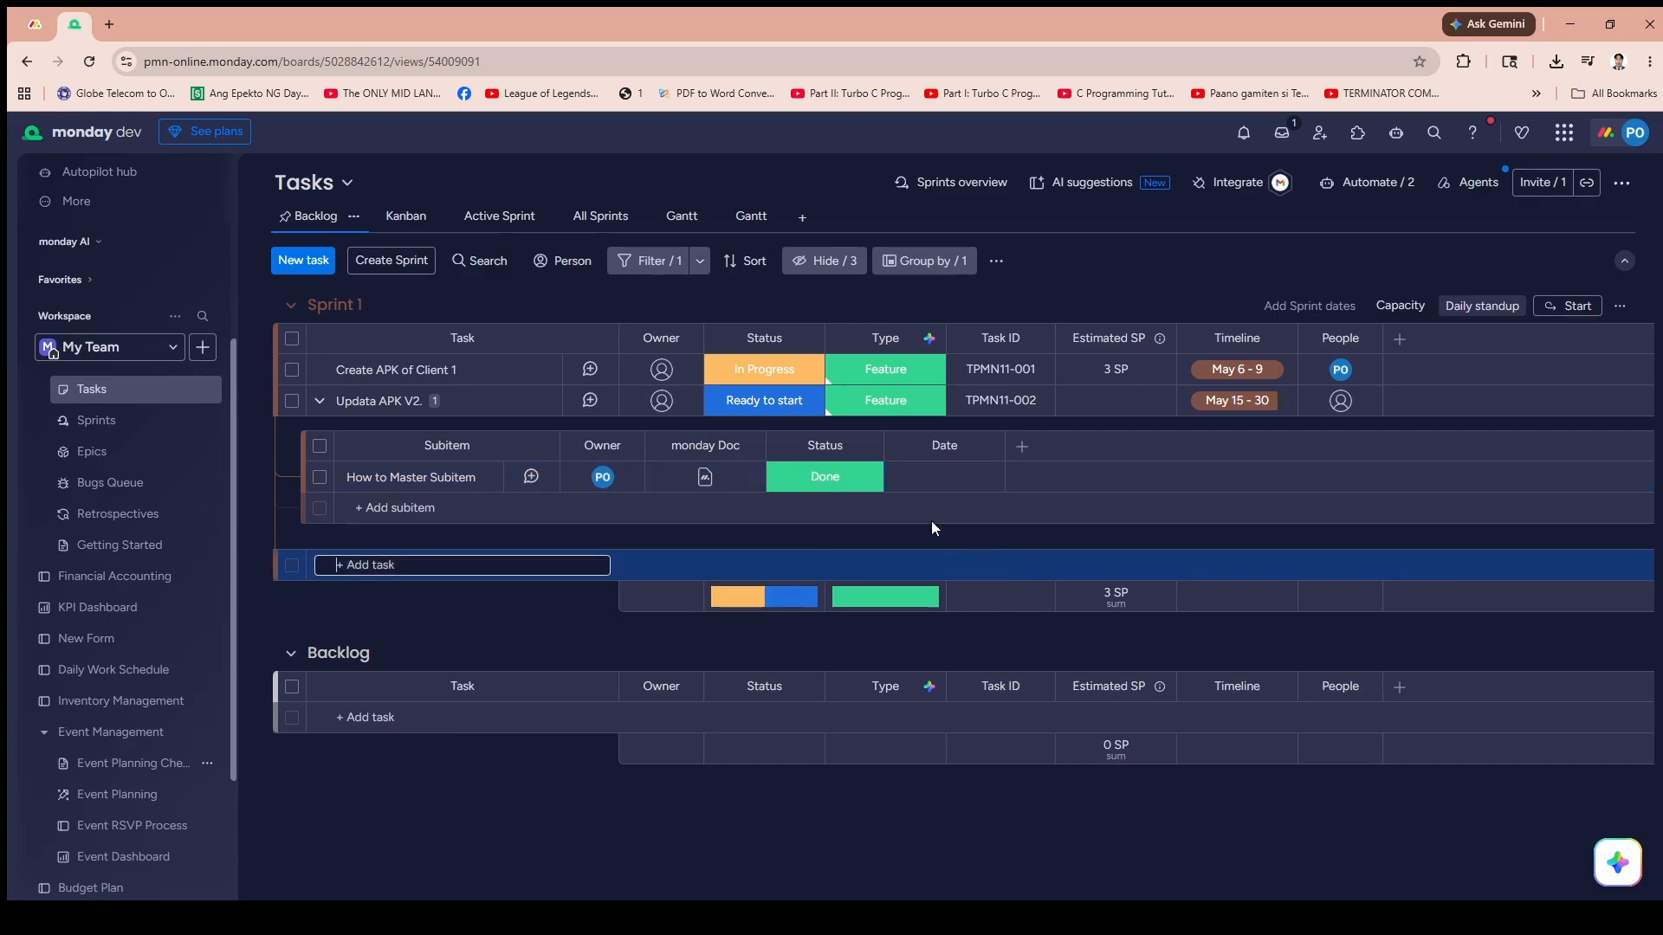
{"action": "left_click", "coordinate": [840, 482]}
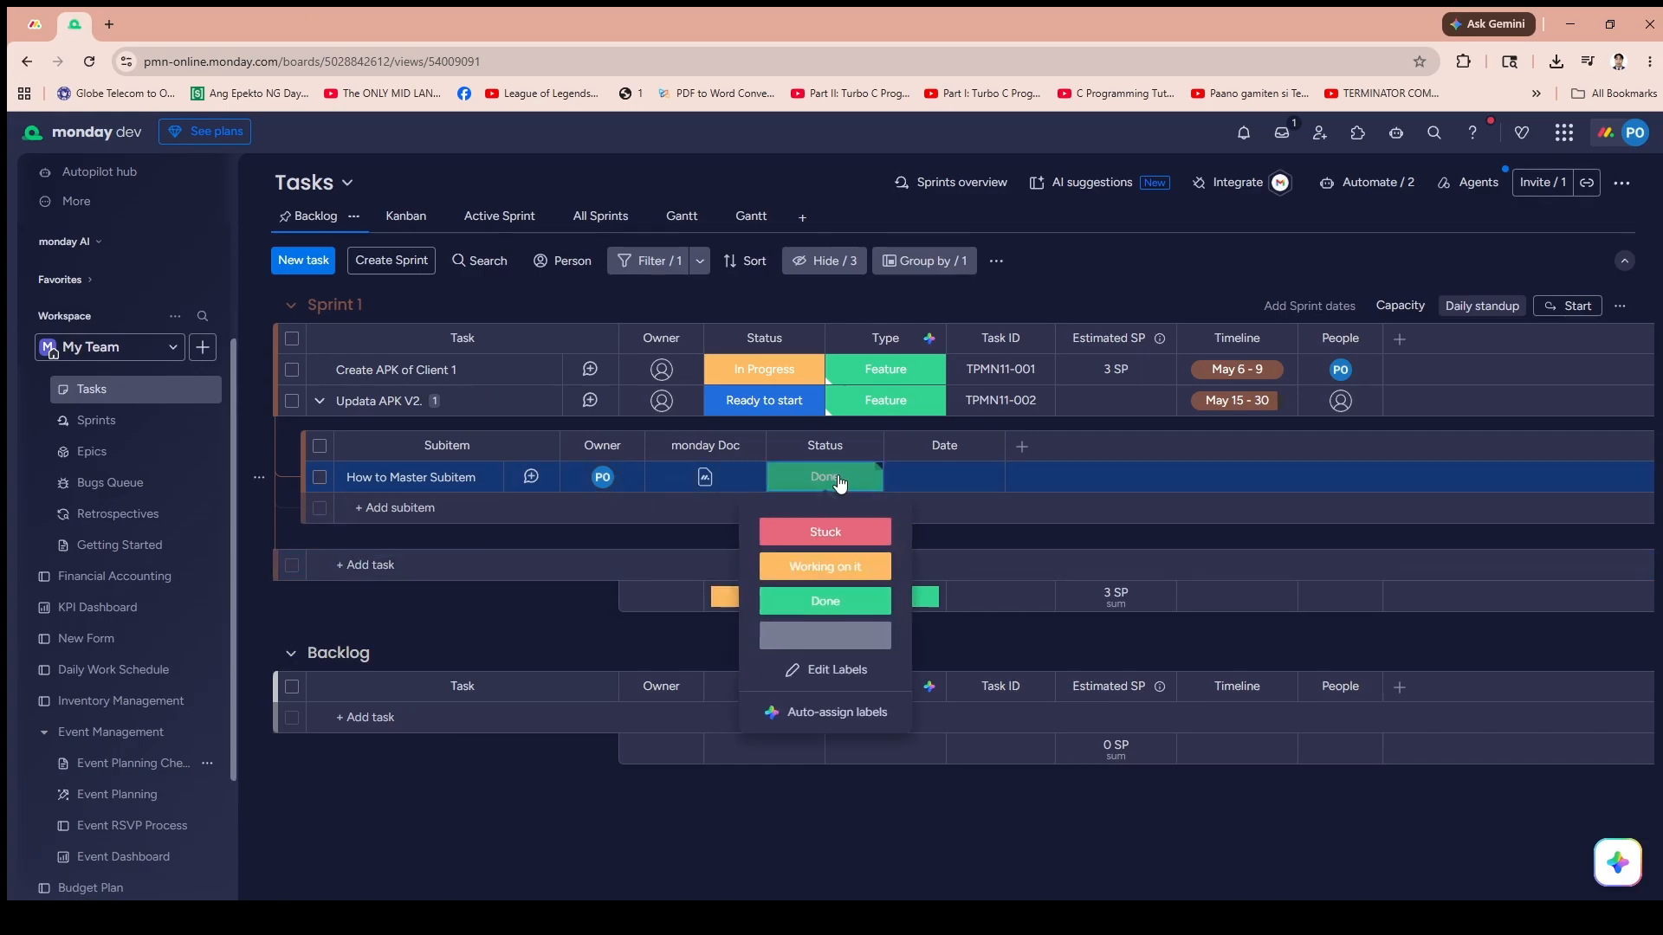
{"action": "left_click", "coordinate": [627, 740]}
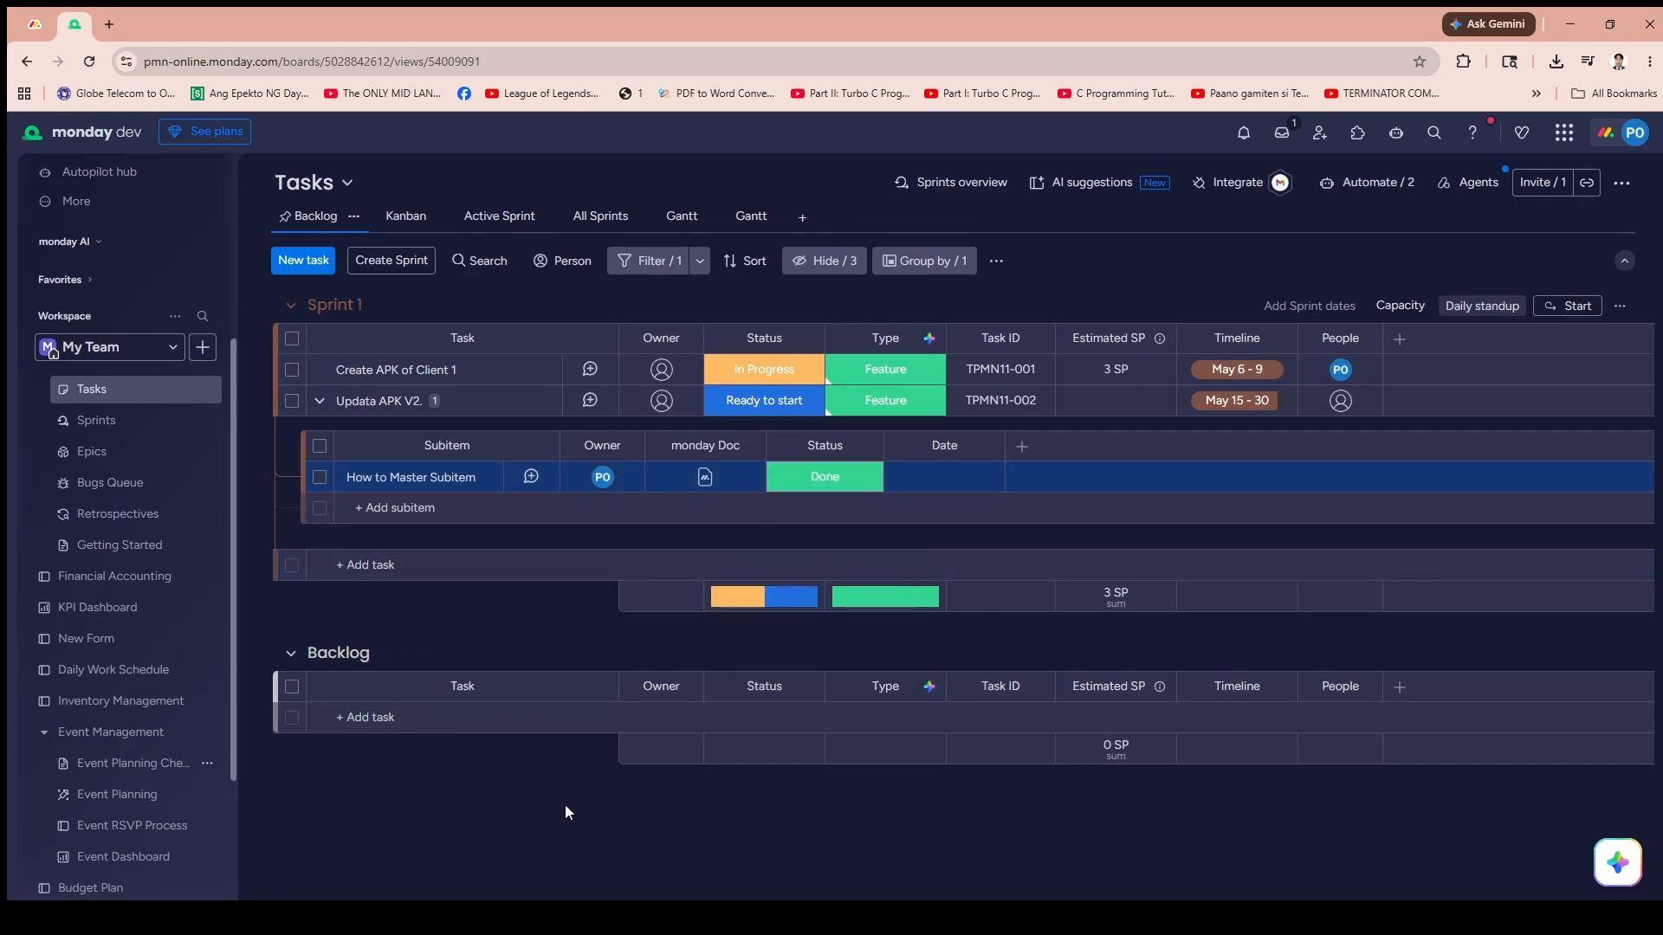
{"action": "left_click", "coordinate": [1026, 450]}
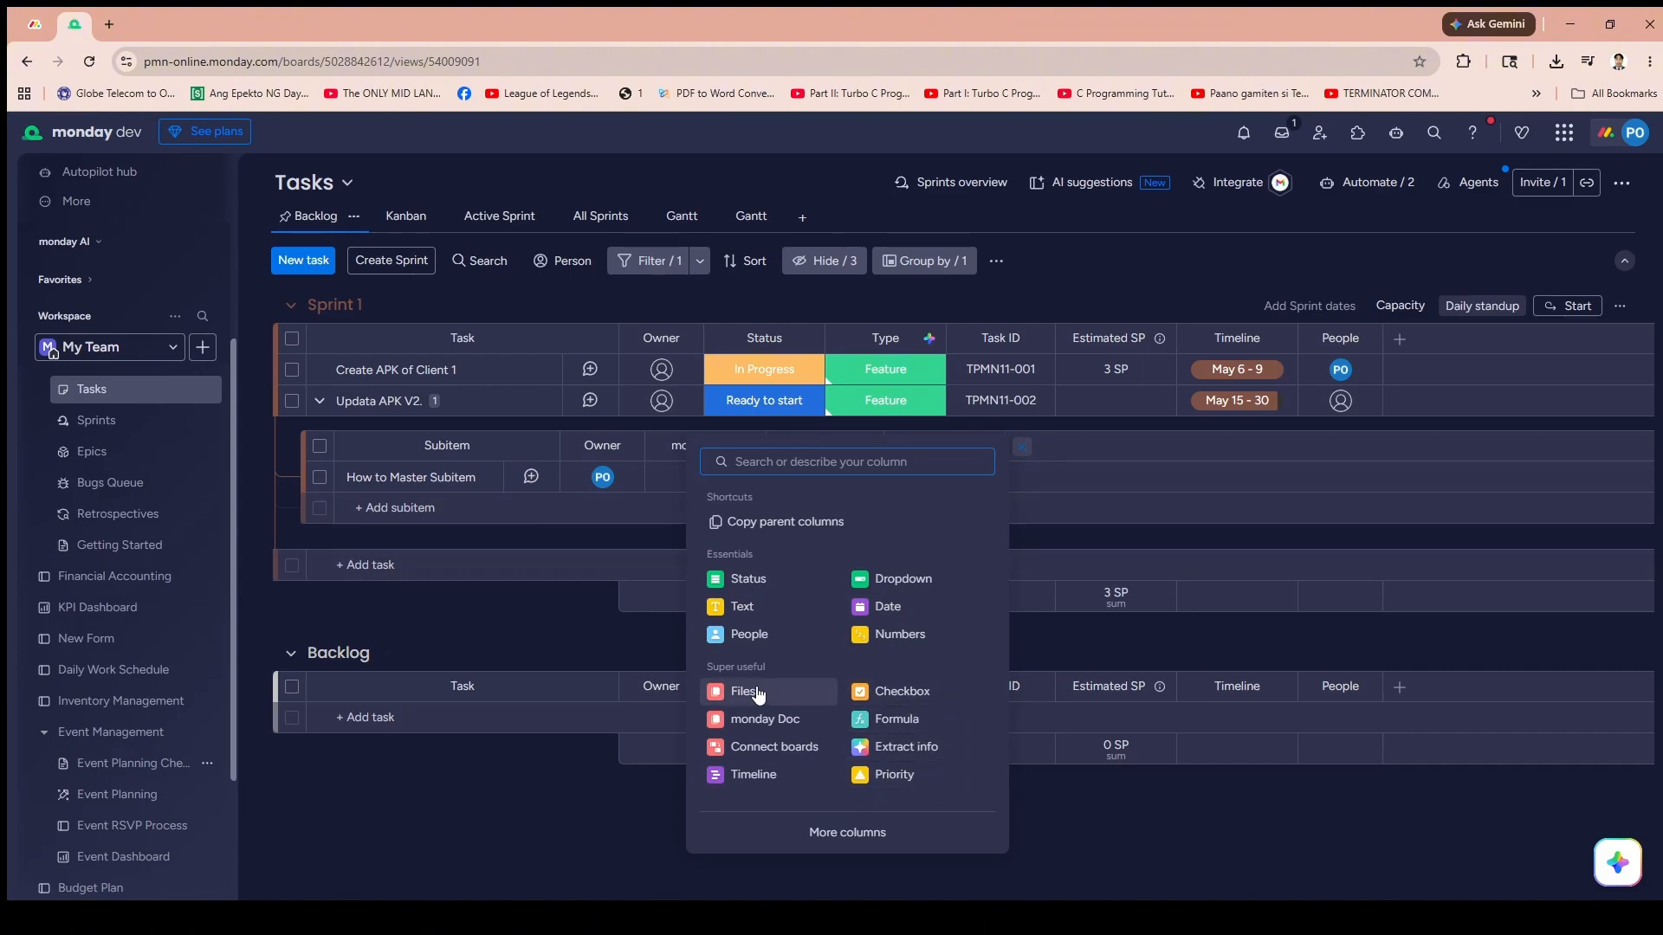
{"action": "left_click", "coordinate": [1001, 859]}
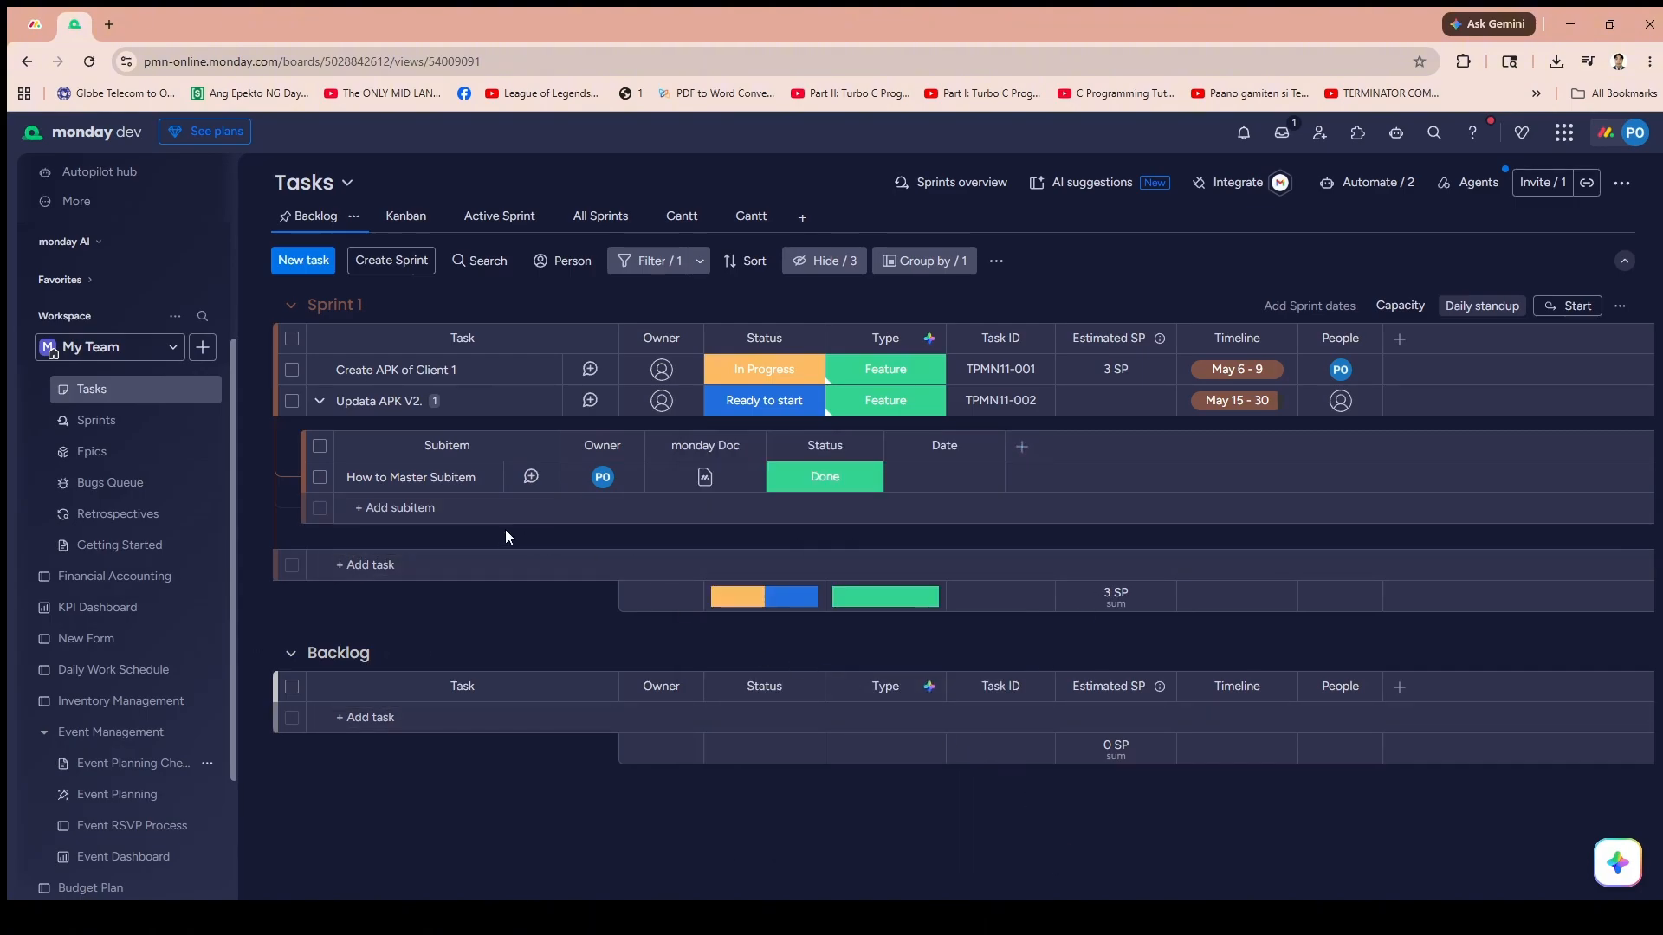
{"action": "right_click", "coordinate": [533, 487]}
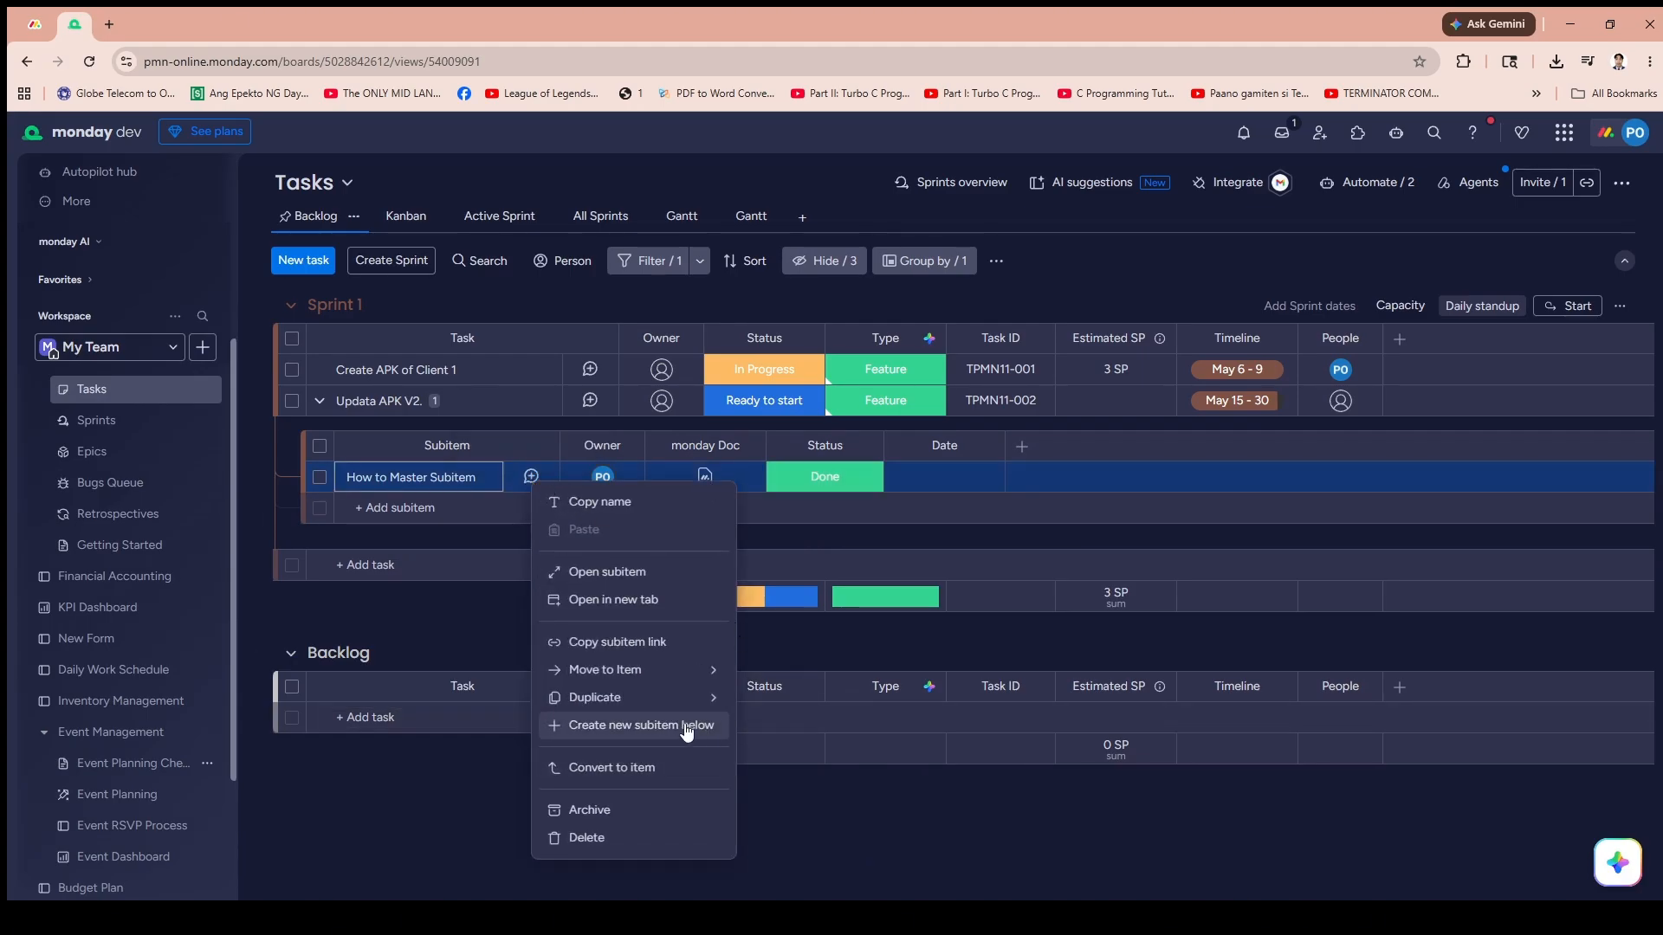
{"action": "left_click", "coordinate": [953, 790]}
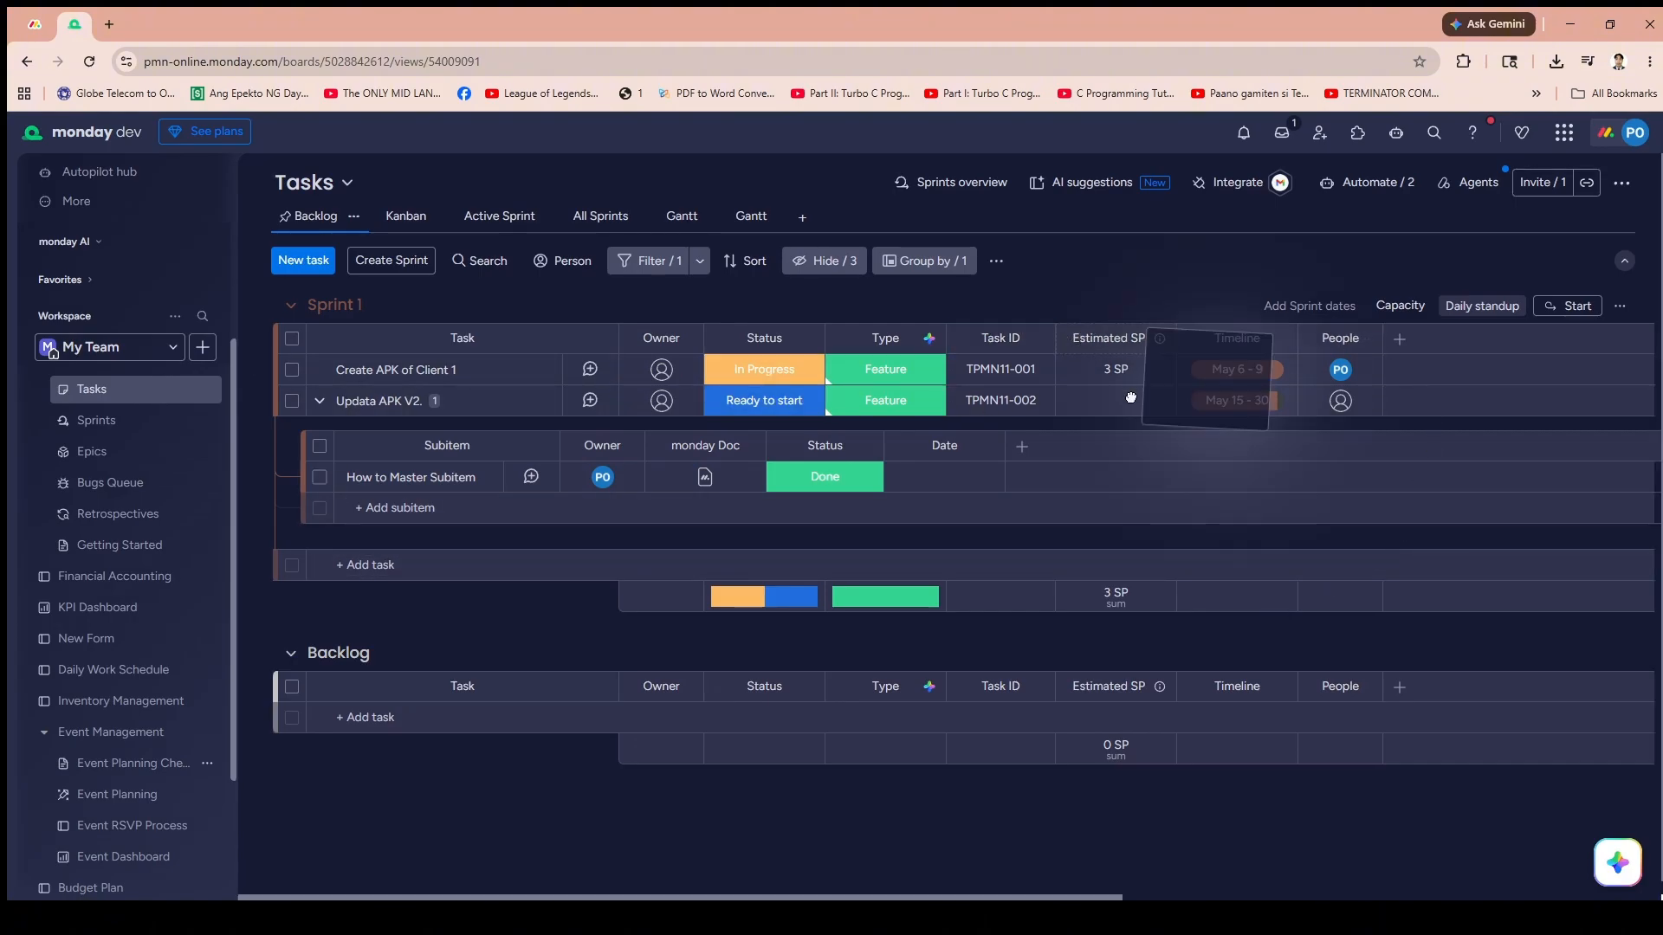
{"action": "left_click", "coordinate": [1116, 370]}
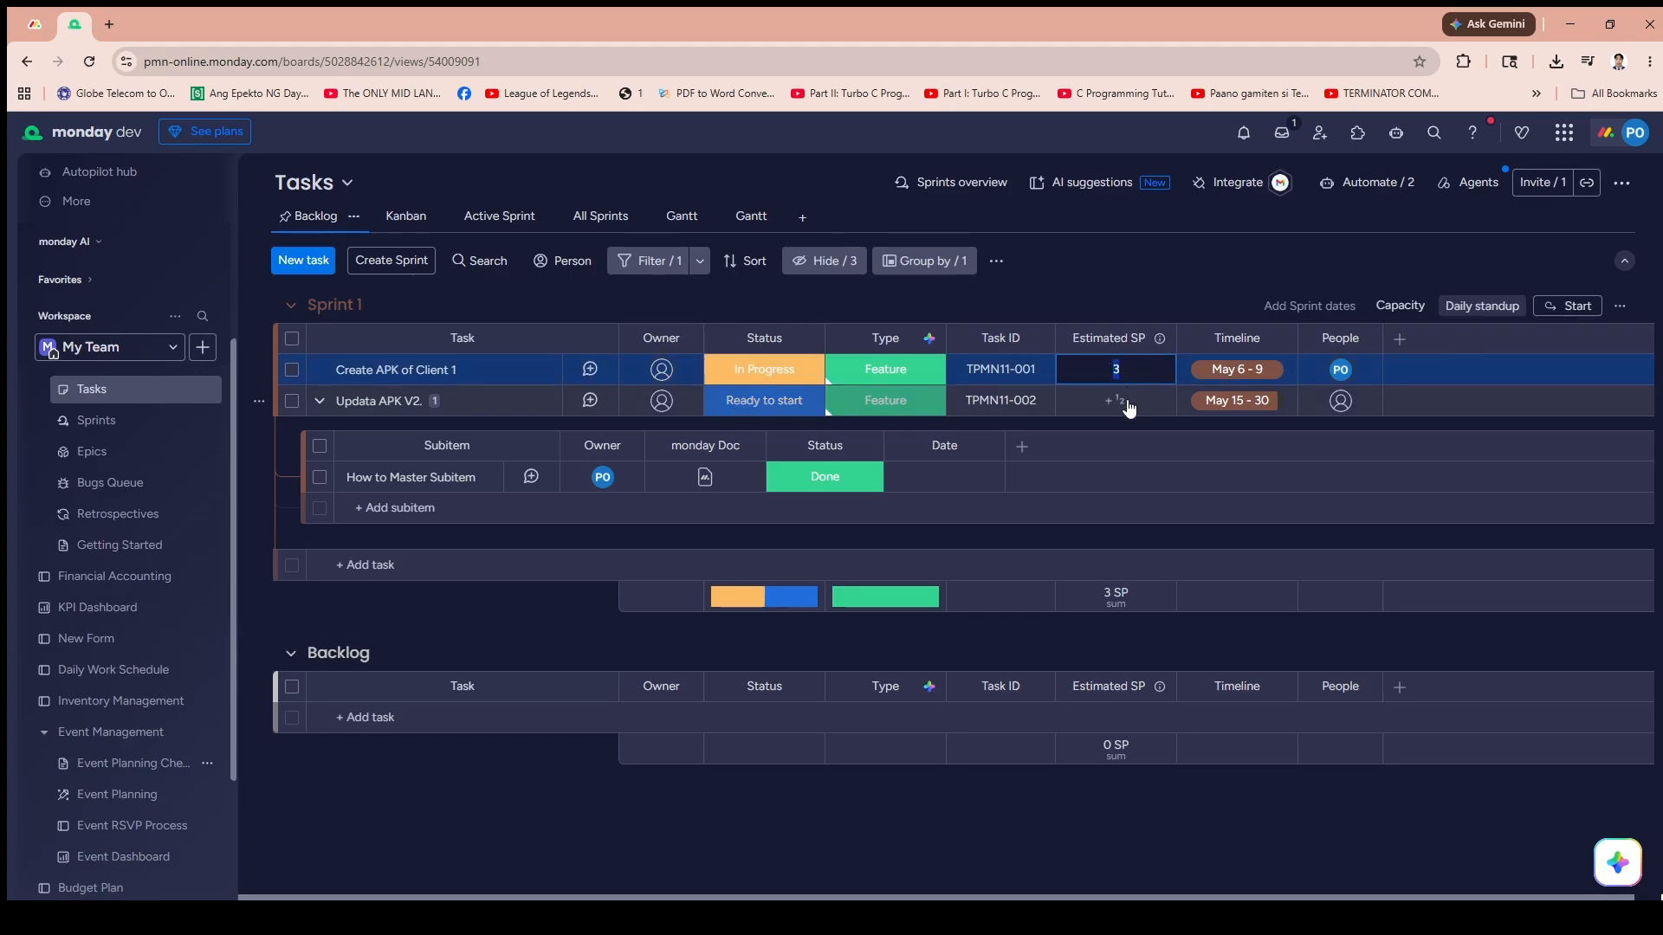
{"action": "left_click", "coordinate": [1128, 413]}
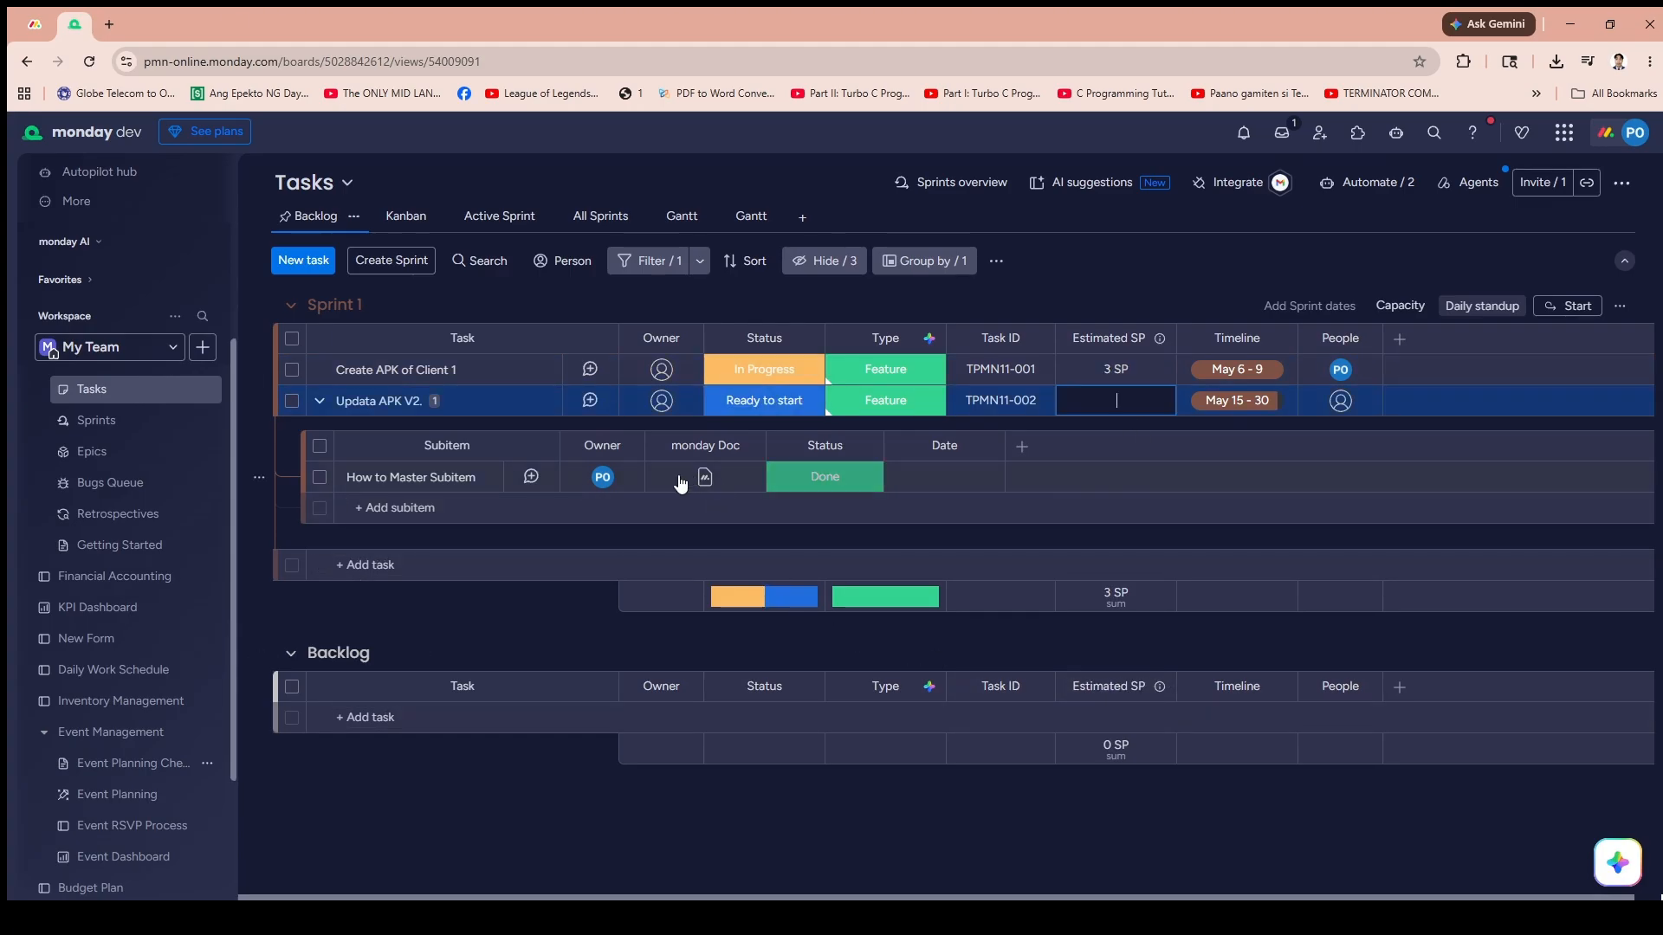
- Search by name for other people who could be assigned as owner of How to Master Subitem
{"action": "left_click", "coordinate": [603, 478]}
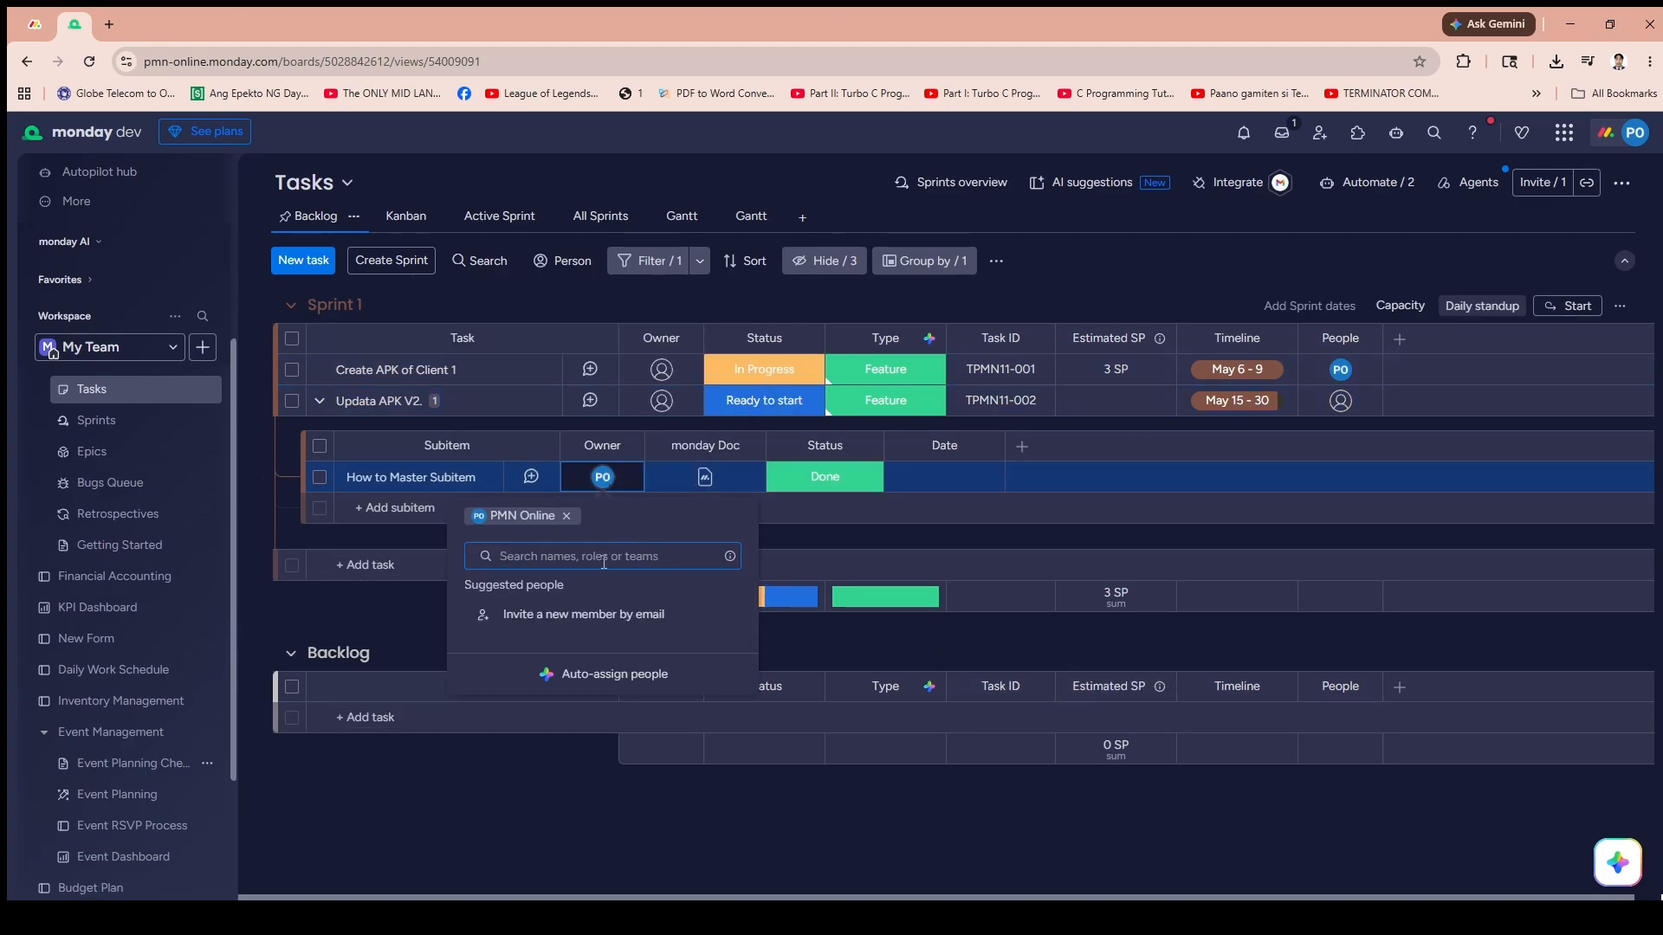
{"action": "type", "text": "asdasd"}
{"action": "key", "text": "ctrl+a"}
{"action": "key", "text": "BackSpace"}
{"action": "type", "text": "Mark"}
{"action": "key", "text": "ctrl+a"}
{"action": "type", "text": "H"}
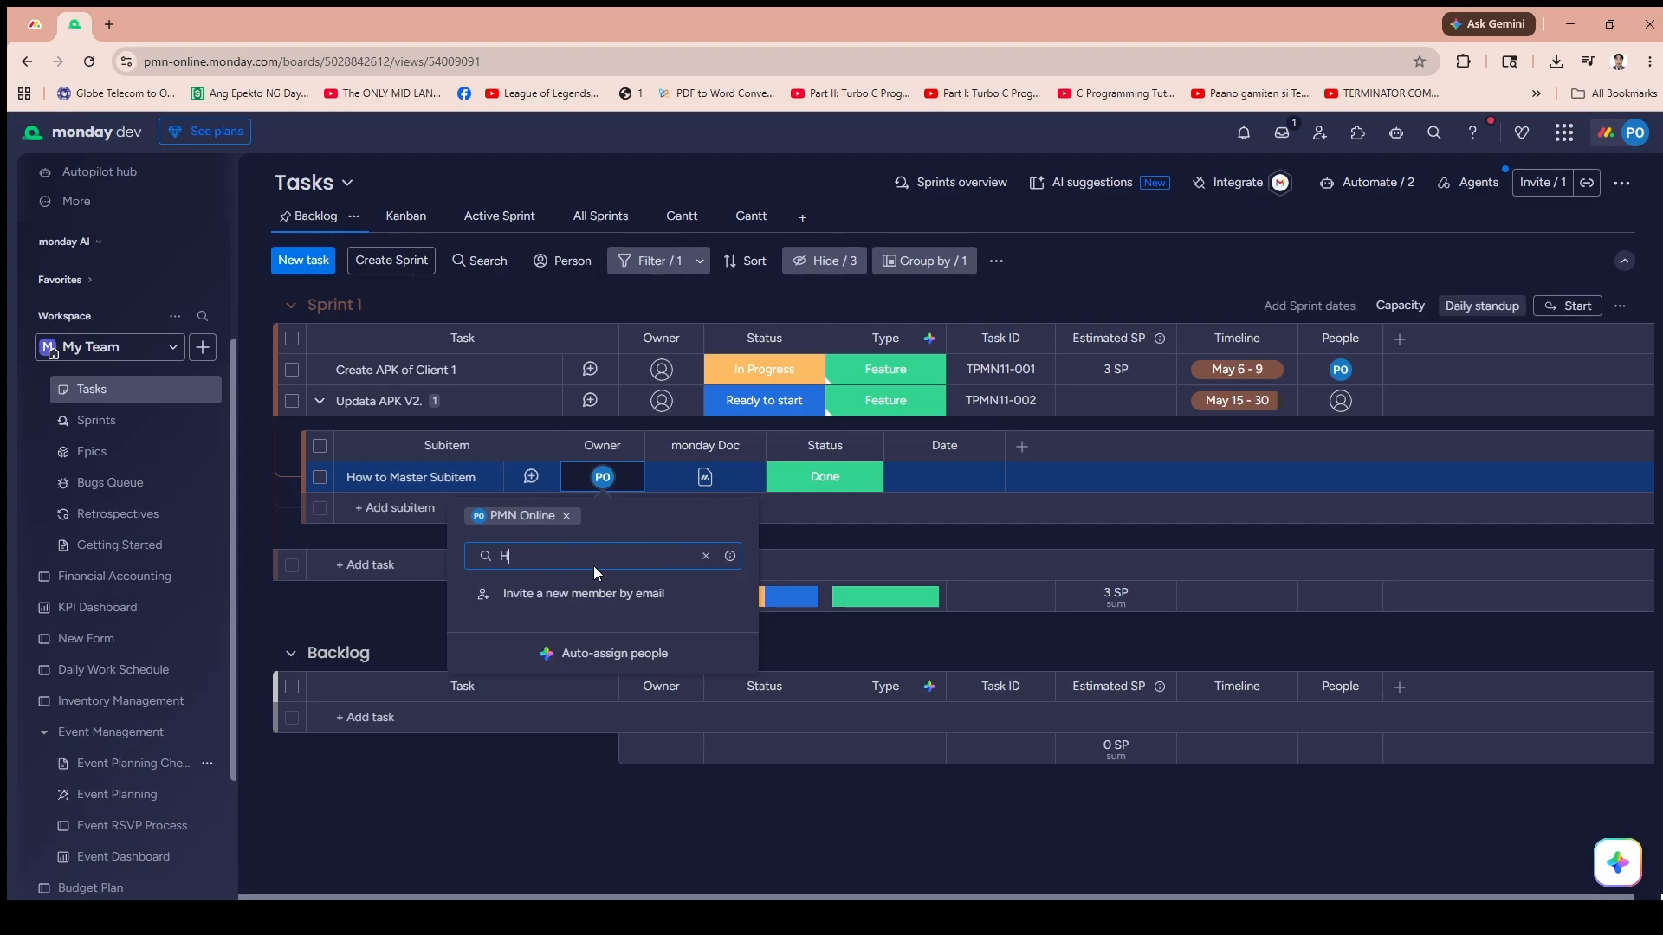
{"action": "type", "text": "enry"}
{"action": "left_click", "coordinate": [773, 792]}
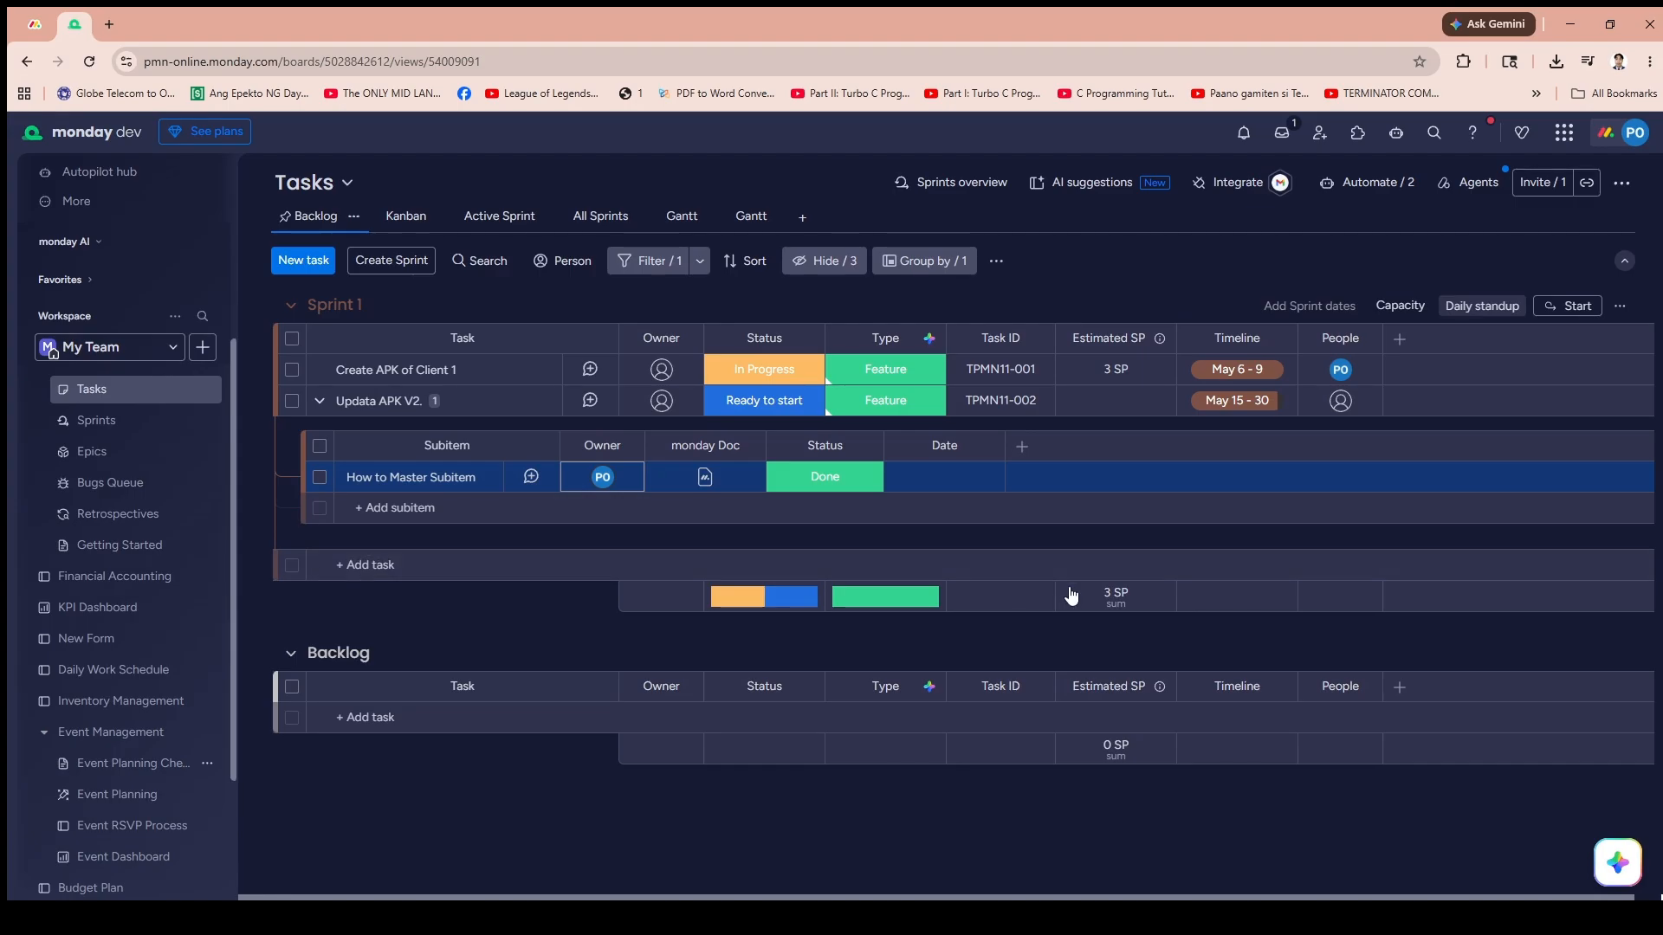
{"action": "left_click", "coordinate": [1469, 136]}
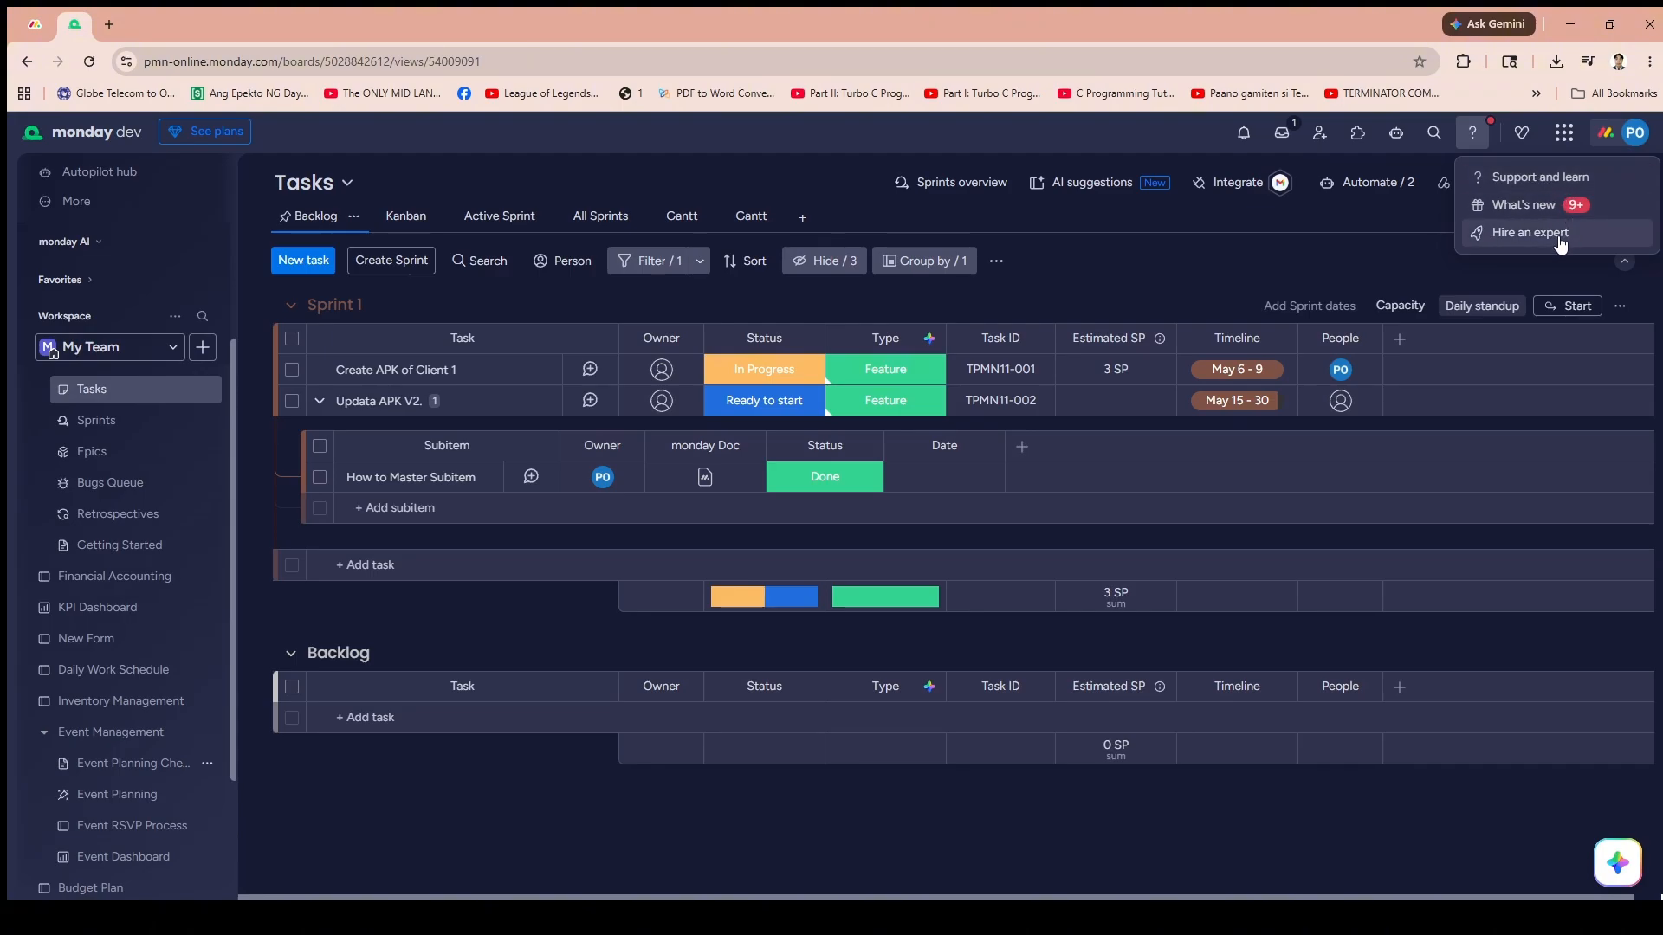
{"action": "left_click", "coordinate": [1368, 232]}
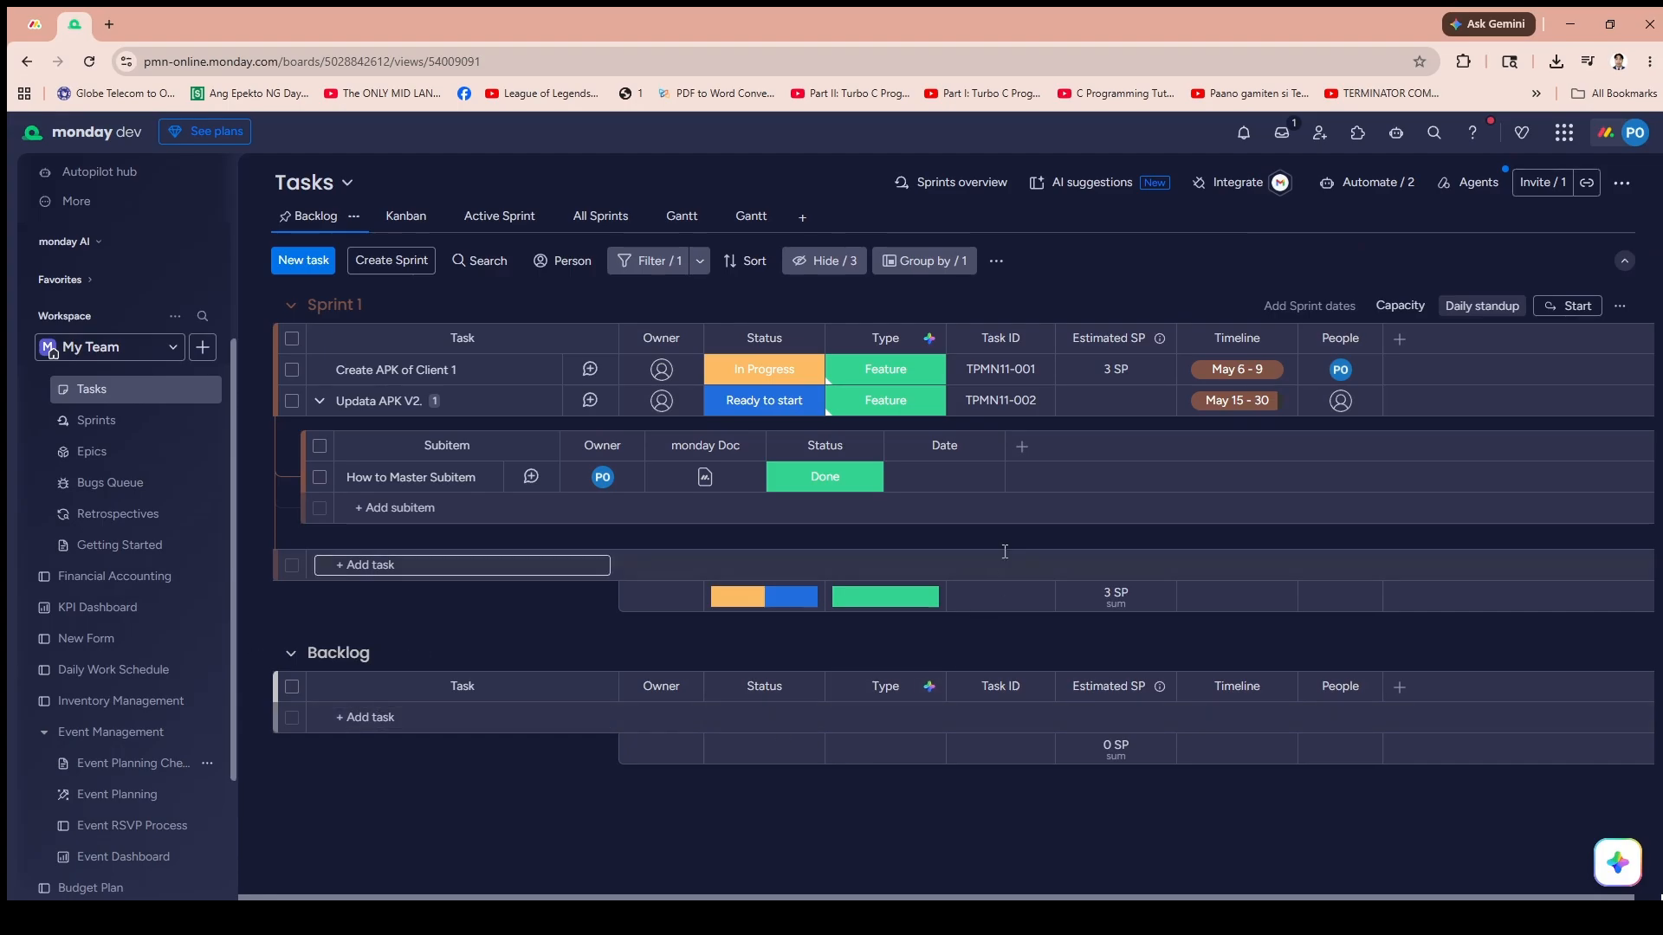